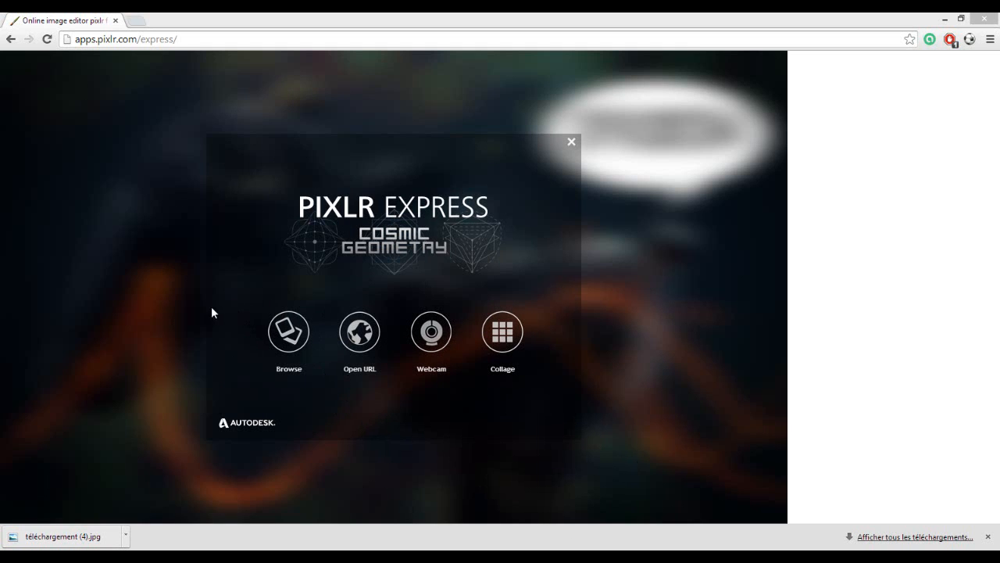
Step: Open the YouTube logo image from the Téléchargements folder for editing
{"action": "left_click", "coordinate": [288, 338]}
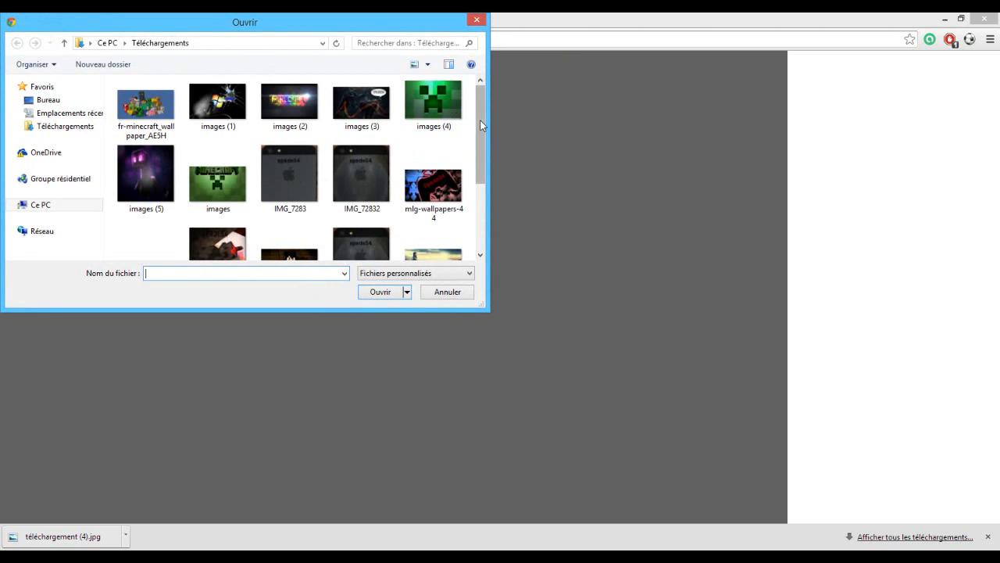
{"action": "scroll", "coordinate": [484, 136], "scroll_direction": "down", "scroll_amount": 1}
{"action": "left_click_drag", "start_coordinate": [484, 136], "coordinate": [478, 206]}
{"action": "double_click", "coordinate": [289, 231]}
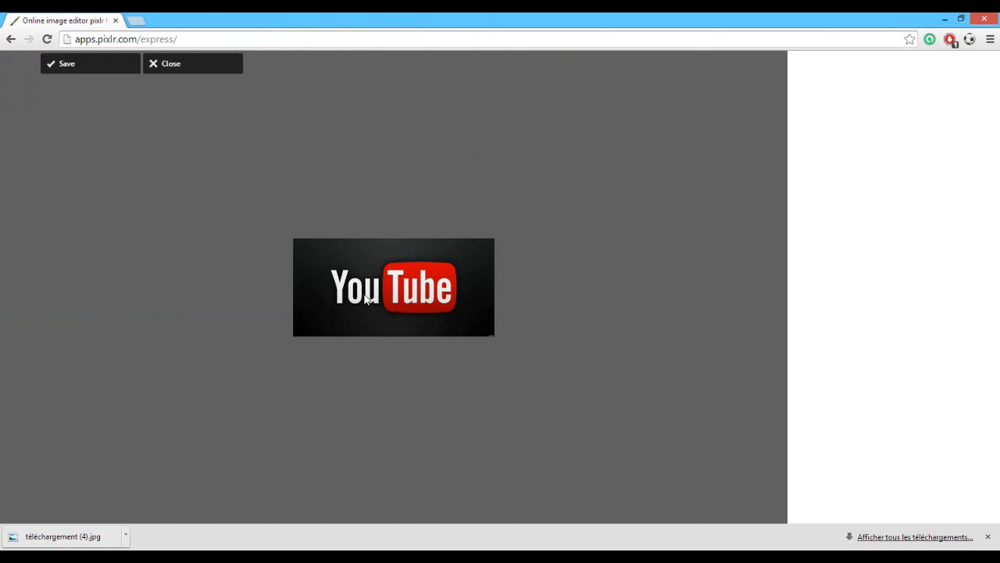
Step: Try cropping the image to a width of 200 and a height of 150, and cancel the crop
{"action": "left_click", "coordinate": [140, 493]}
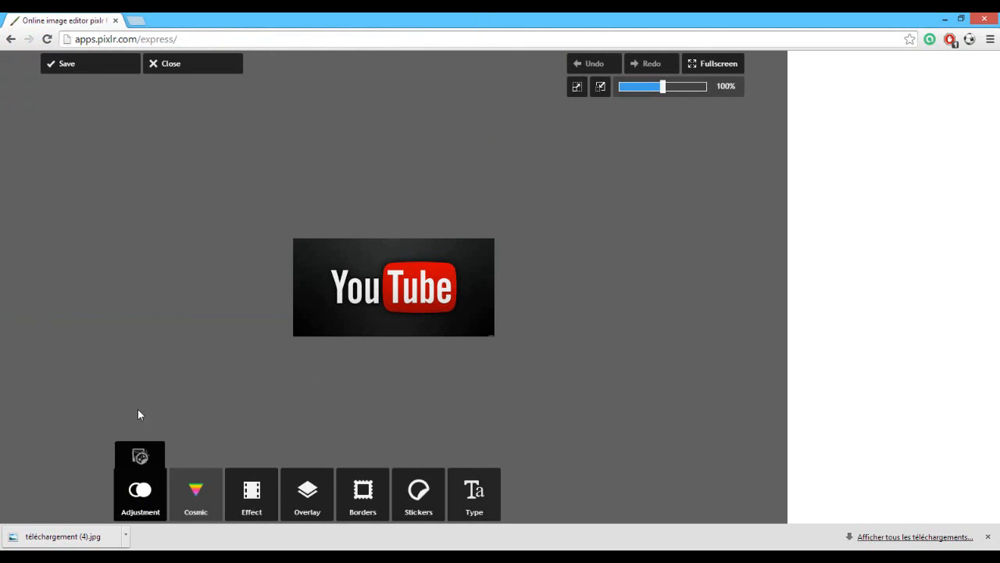
{"action": "left_click", "coordinate": [31, 441]}
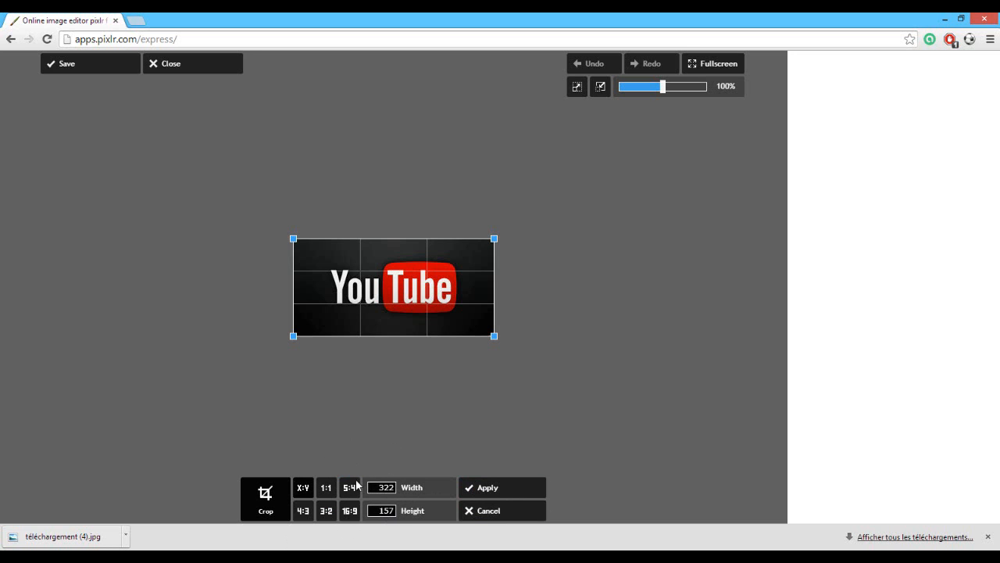
{"action": "left_click", "coordinate": [526, 513]}
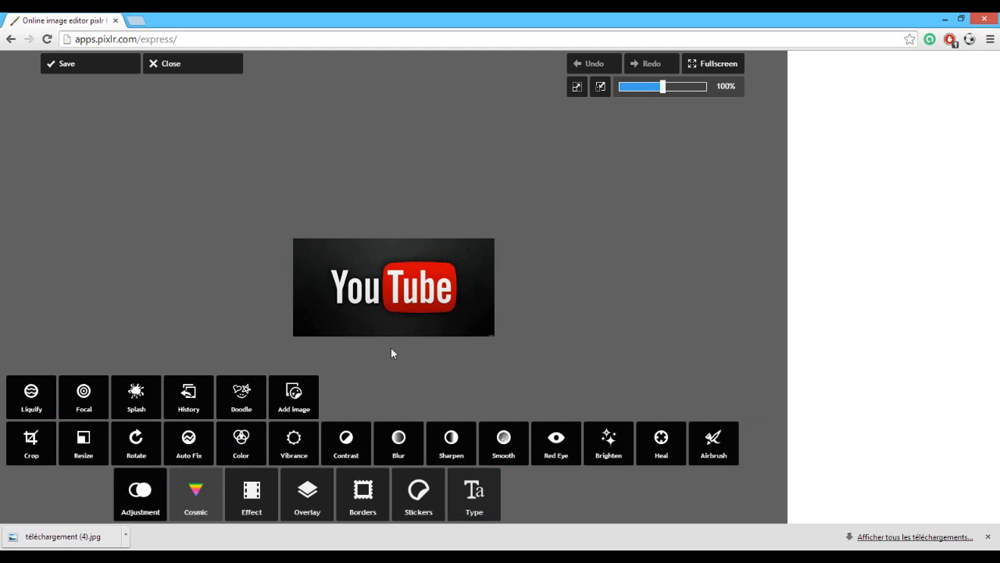
{"action": "left_click", "coordinate": [33, 444]}
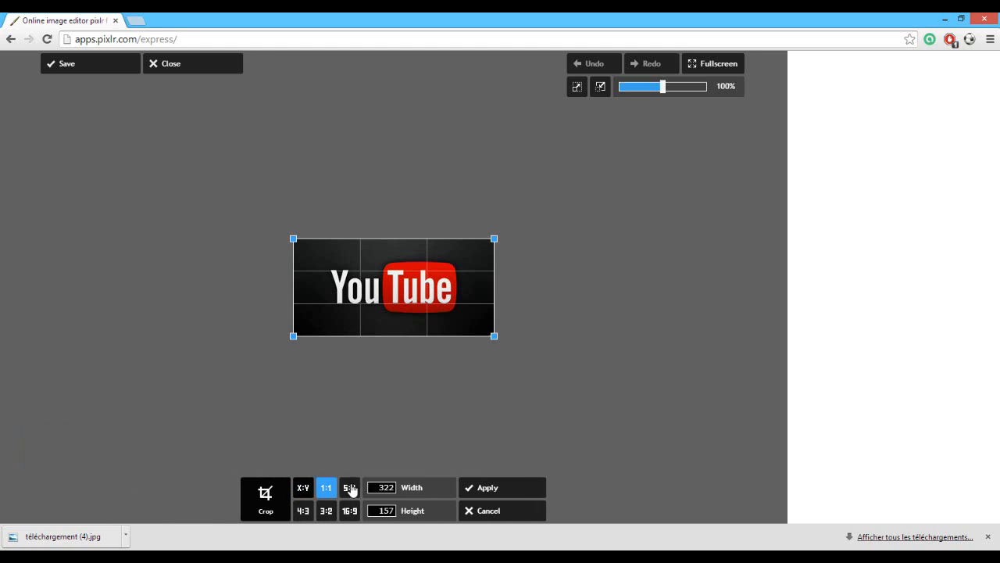
{"action": "left_click_drag", "start_coordinate": [393, 487], "coordinate": [348, 494]}
{"action": "key", "text": "BackSpace"}
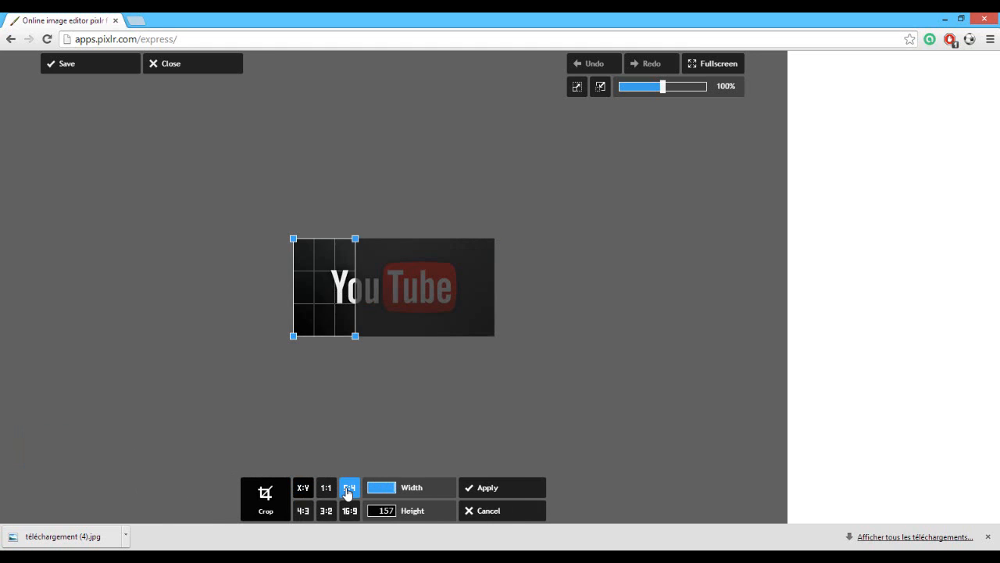
{"action": "type", "text": "200"}
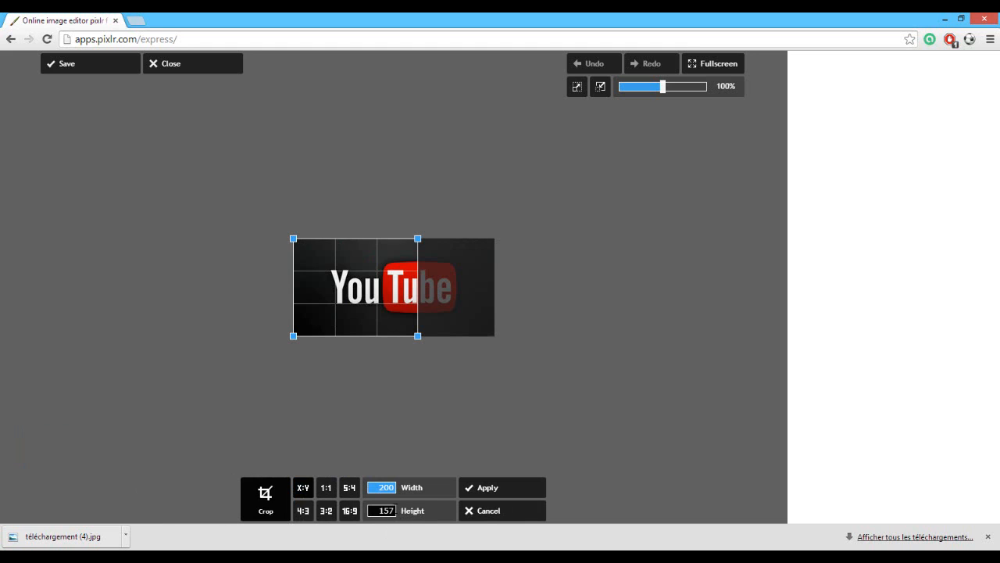
{"action": "key", "text": "Tab"}
{"action": "key", "text": "BackSpace"}
{"action": "type", "text": "1"}
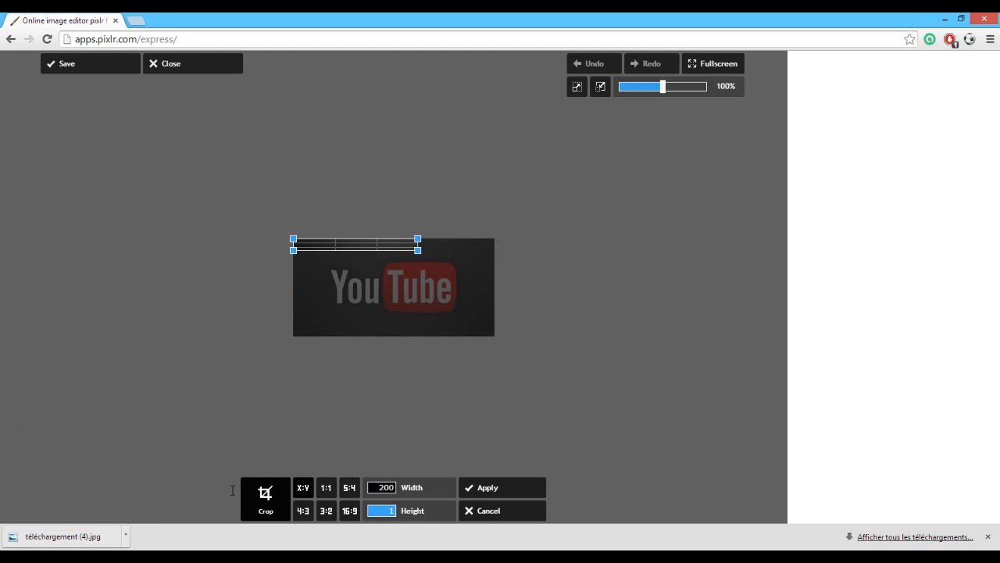
{"action": "type", "text": "50"}
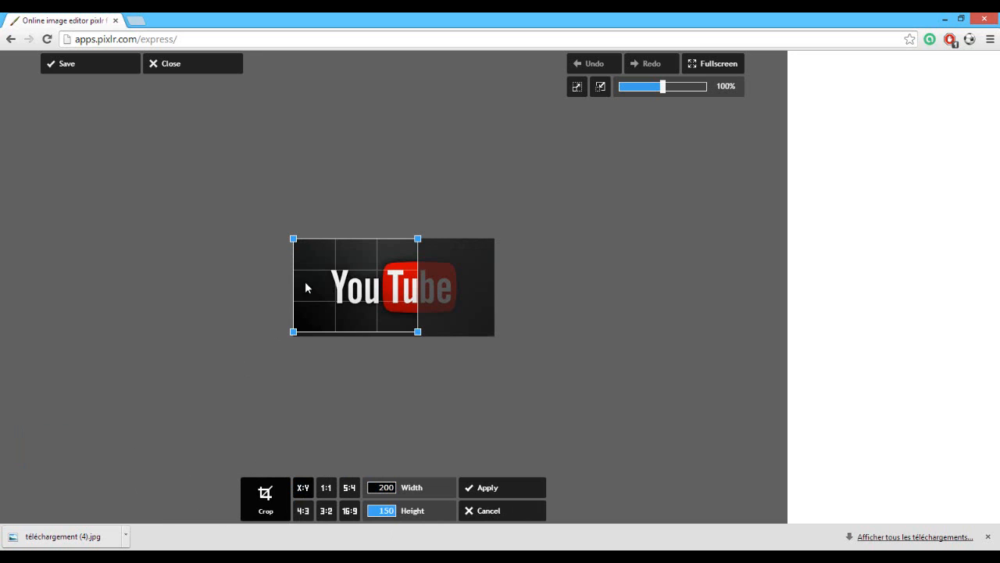
{"action": "left_click_drag", "start_coordinate": [353, 282], "coordinate": [332, 264]}
{"action": "left_click", "coordinate": [478, 511]}
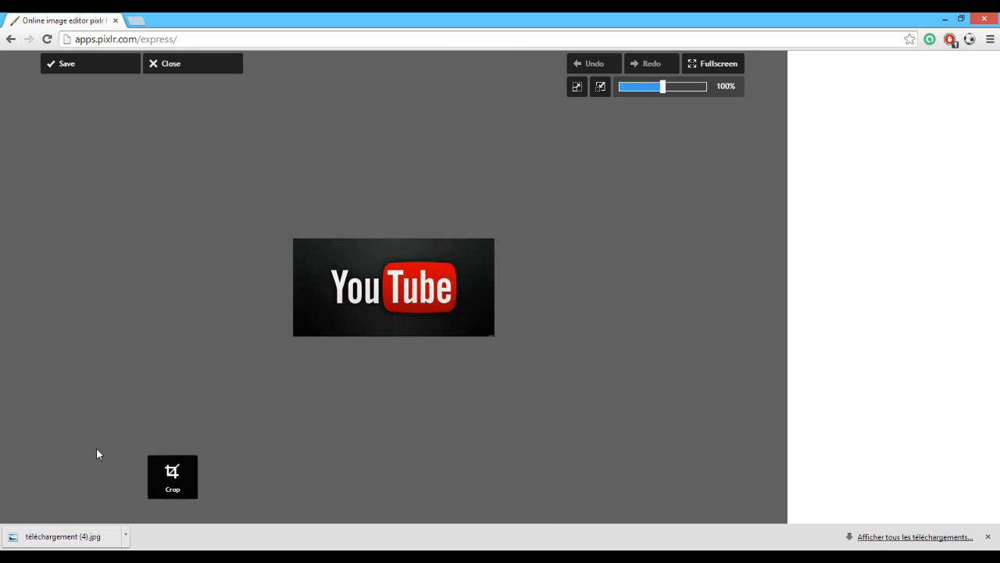
Step: Try the brush and eraser modes of the Splash adjustment, and cancel it without applying
{"action": "left_click", "coordinate": [148, 399]}
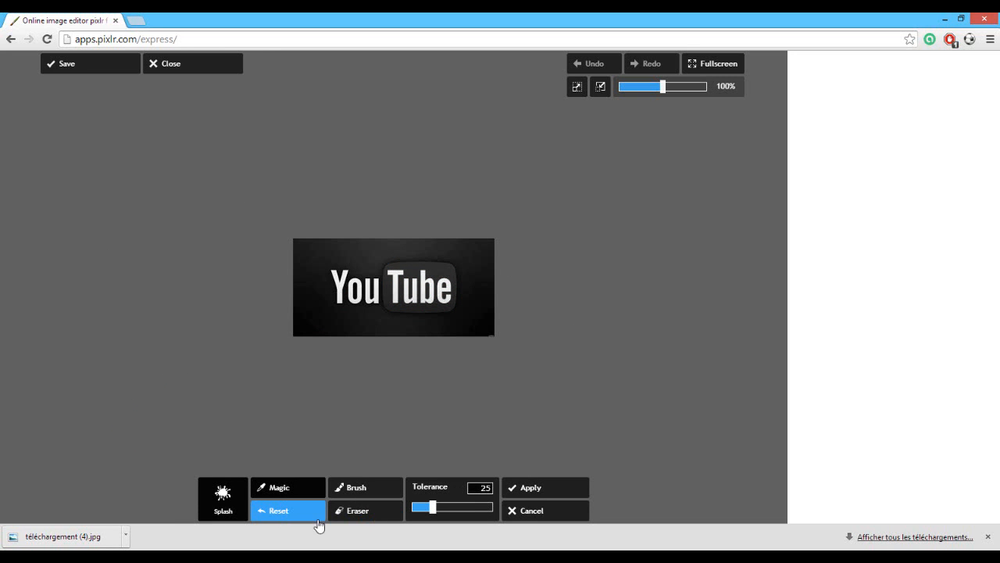
{"action": "left_click", "coordinate": [362, 493]}
{"action": "mouse_move", "coordinate": [419, 507]}
{"action": "left_mouse_down"}
{"action": "mouse_move", "coordinate": [513, 516]}
{"action": "mouse_move", "coordinate": [420, 516]}
{"action": "left_mouse_up"}
{"action": "left_click", "coordinate": [369, 516]}
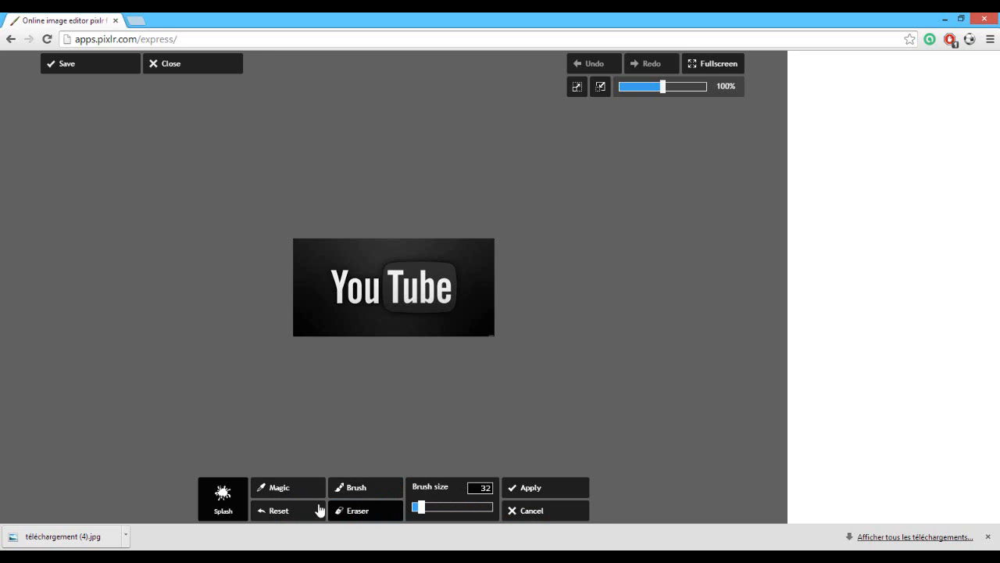
{"action": "left_click", "coordinate": [536, 511]}
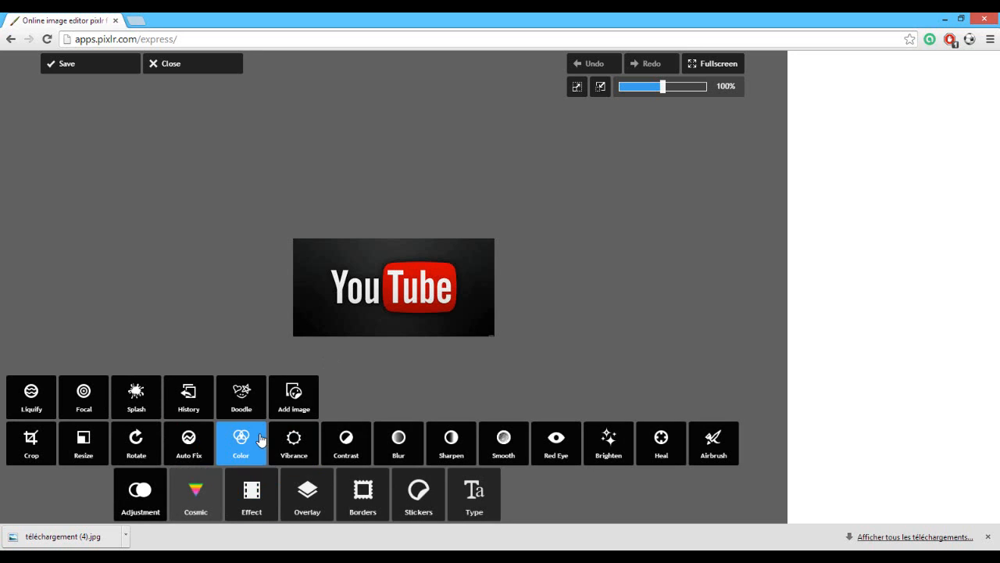
Step: Try Color adjustments on the image, ending with hue 6, saturation 100 and lightness 10, and cancel them
{"action": "left_click", "coordinate": [227, 455]}
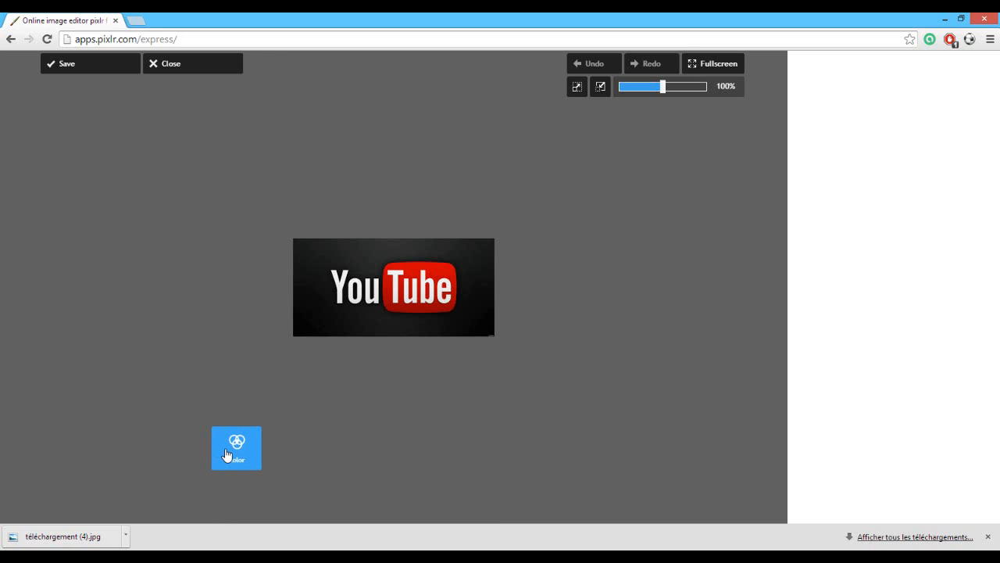
{"action": "mouse_move", "coordinate": [268, 510]}
{"action": "left_mouse_down"}
{"action": "mouse_move", "coordinate": [208, 511]}
{"action": "mouse_move", "coordinate": [365, 516]}
{"action": "mouse_move", "coordinate": [259, 513]}
{"action": "mouse_move", "coordinate": [269, 515]}
{"action": "left_mouse_up"}
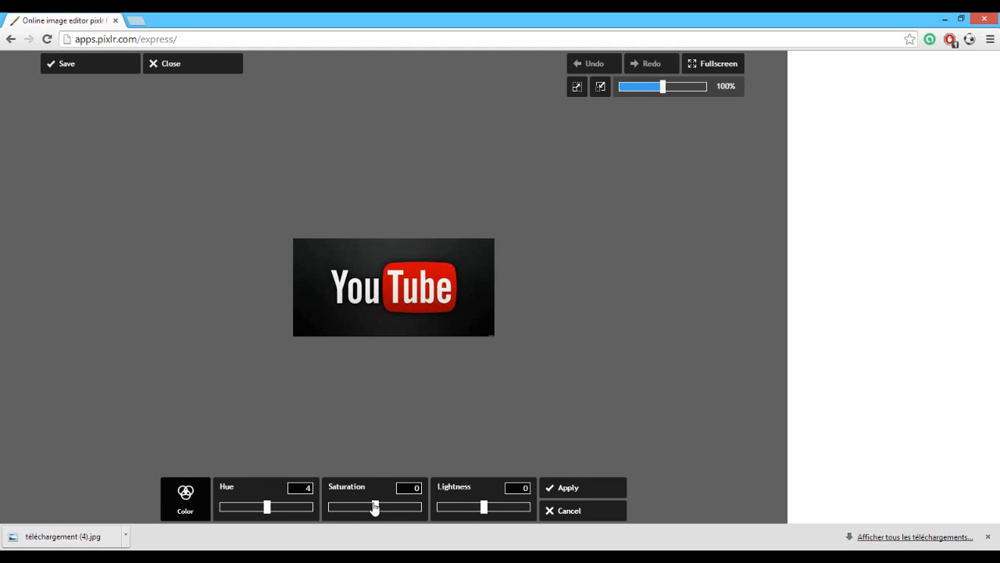
{"action": "left_click_drag", "start_coordinate": [375, 508], "coordinate": [328, 510]}
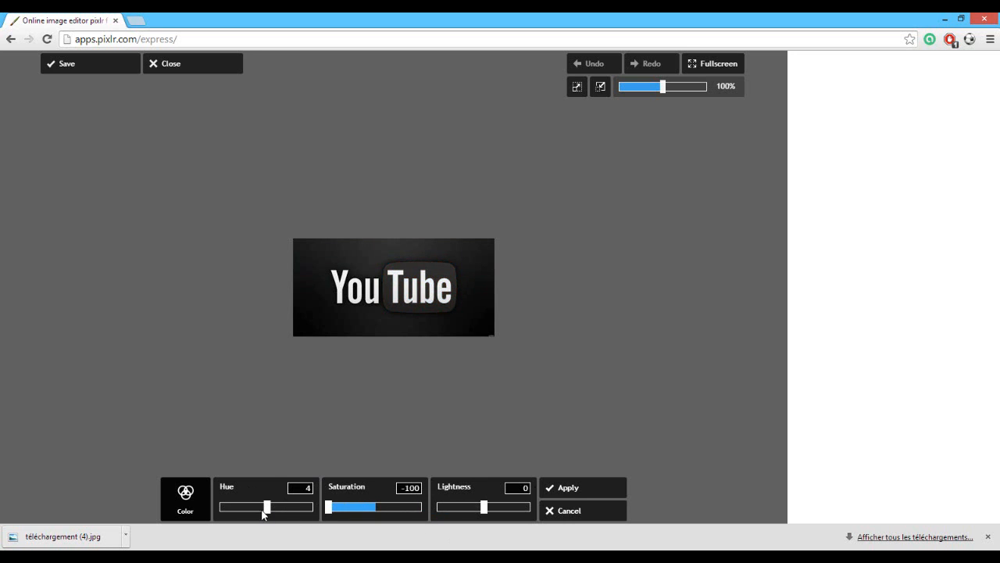
{"action": "left_click_drag", "start_coordinate": [266, 510], "coordinate": [378, 510]}
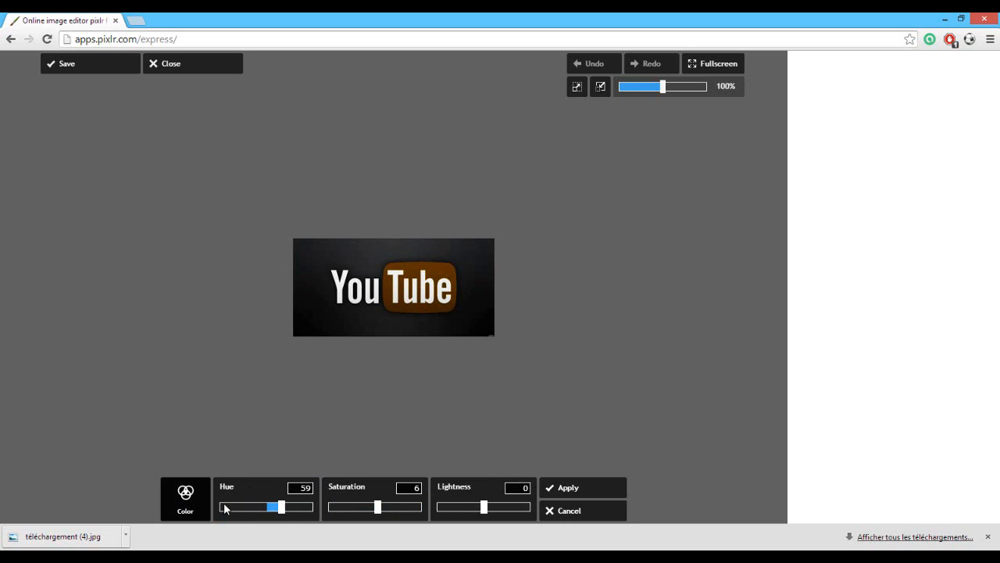
{"action": "mouse_move", "coordinate": [282, 506]}
{"action": "left_mouse_down"}
{"action": "mouse_move", "coordinate": [163, 506]}
{"action": "mouse_move", "coordinate": [284, 508]}
{"action": "mouse_move", "coordinate": [265, 516]}
{"action": "left_mouse_up"}
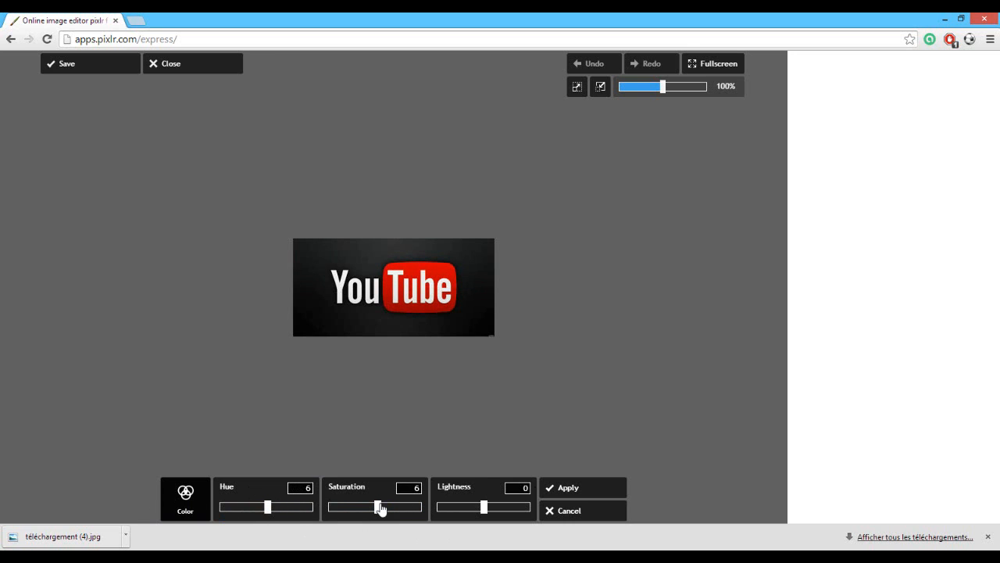
{"action": "left_click_drag", "start_coordinate": [381, 509], "coordinate": [426, 508]}
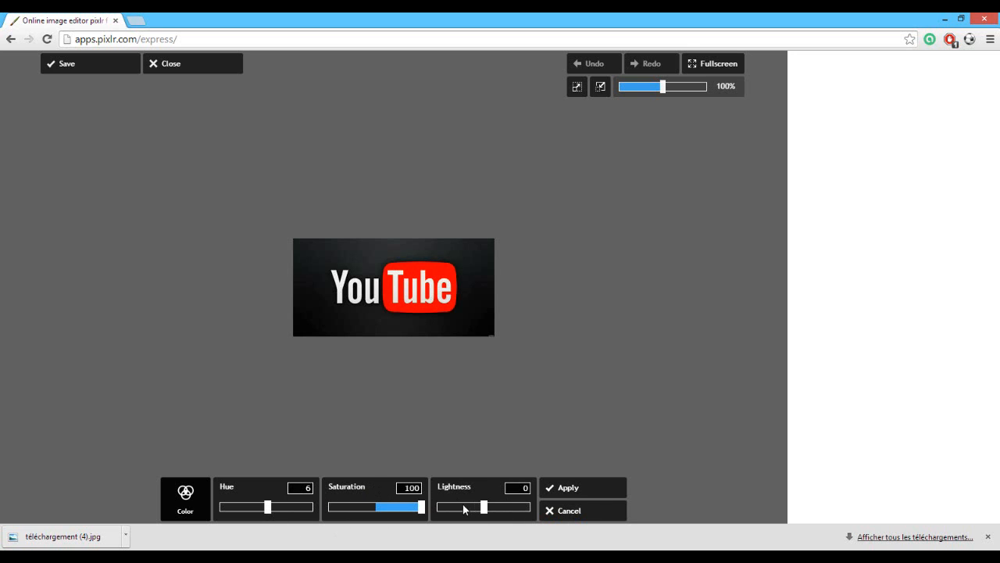
{"action": "mouse_move", "coordinate": [482, 508]}
{"action": "left_mouse_down"}
{"action": "mouse_move", "coordinate": [430, 509]}
{"action": "mouse_move", "coordinate": [535, 508]}
{"action": "mouse_move", "coordinate": [488, 509]}
{"action": "left_mouse_up"}
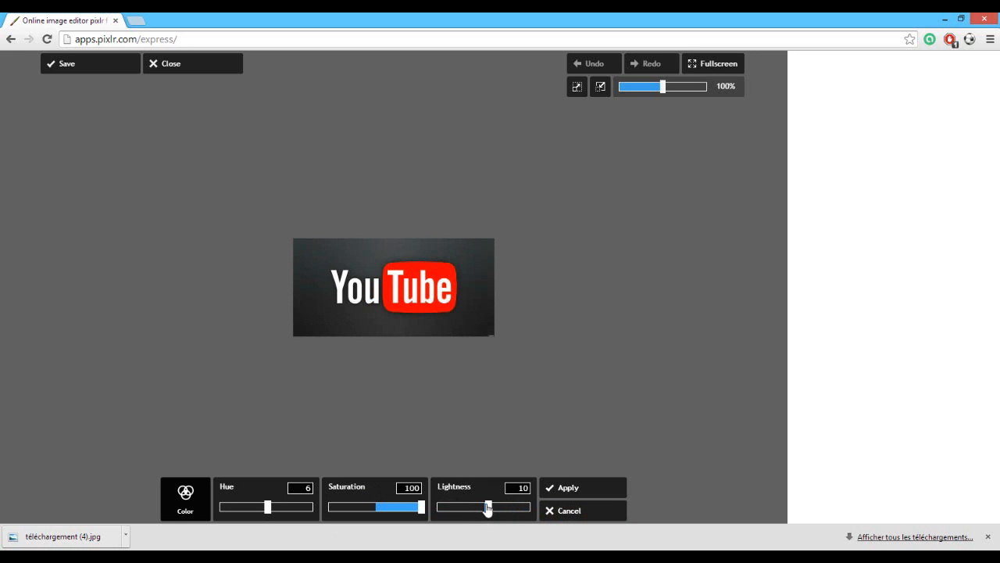
{"action": "left_click", "coordinate": [547, 511]}
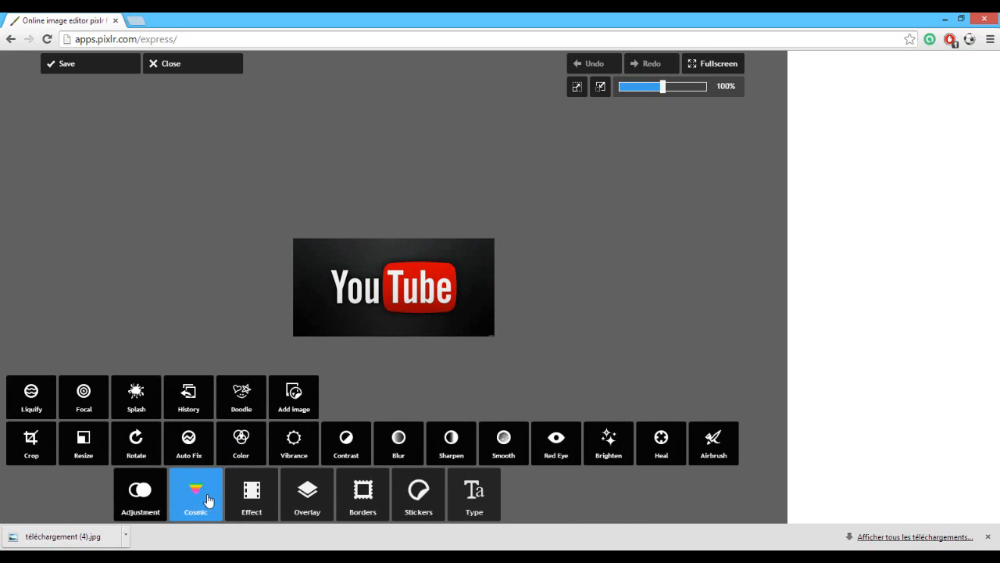
Step: Apply the Antonio effect from the Default effects to the image at an amount of 100
{"action": "left_click", "coordinate": [265, 476]}
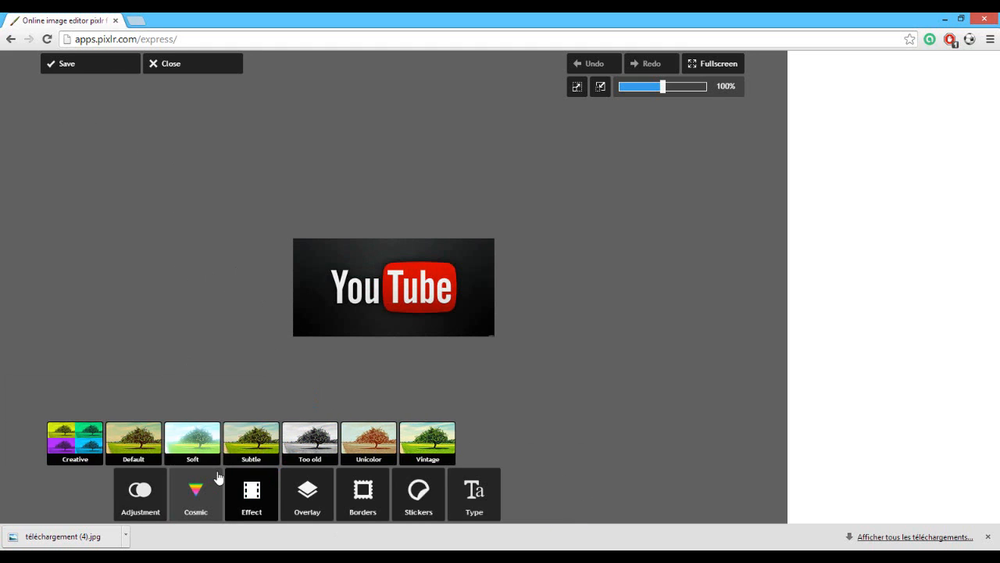
{"action": "left_click", "coordinate": [131, 447]}
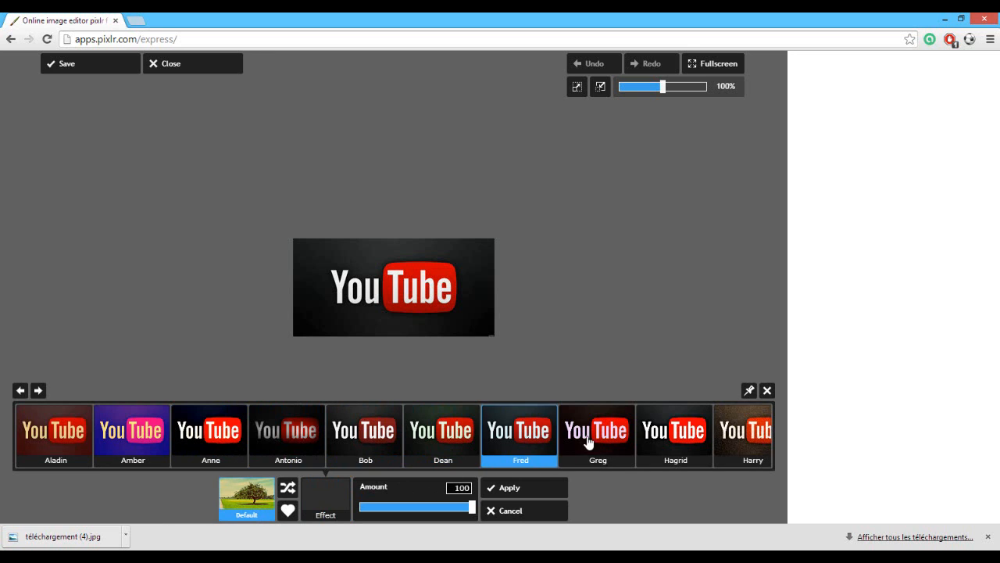
{"action": "left_click", "coordinate": [269, 434]}
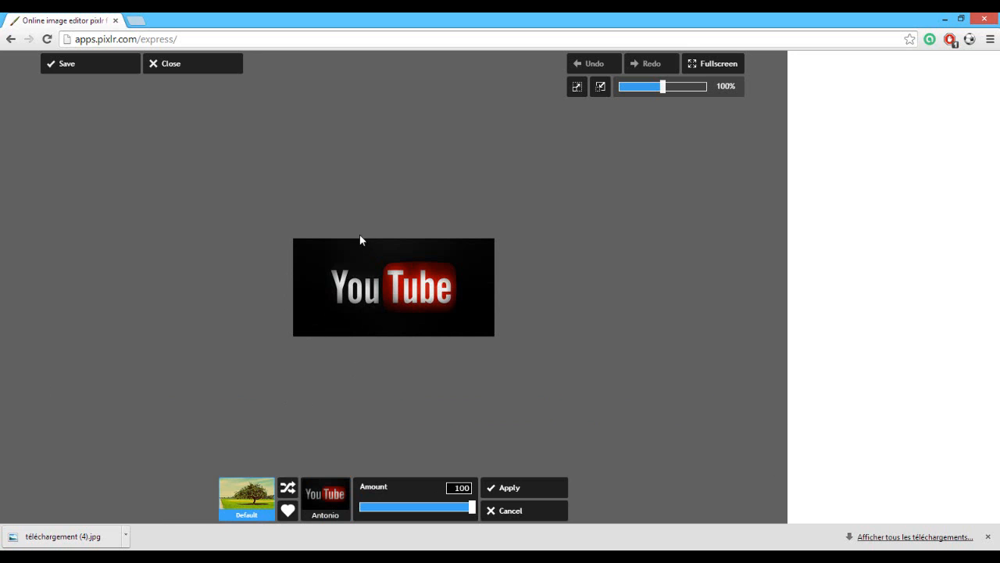
{"action": "left_click", "coordinate": [493, 500]}
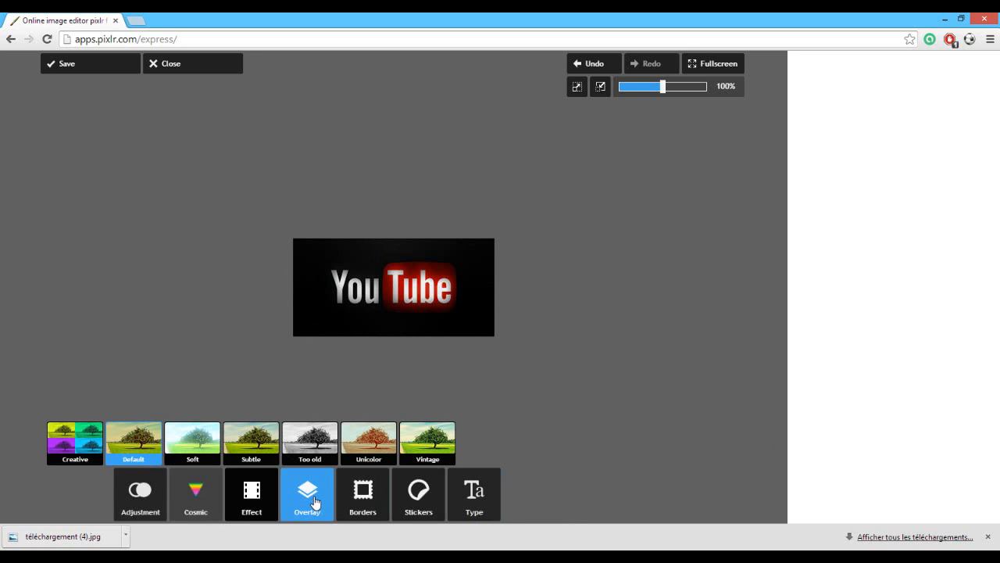
Step: Browse the Retro poster overlays for the image and cancel without applying one
{"action": "left_click", "coordinate": [316, 502]}
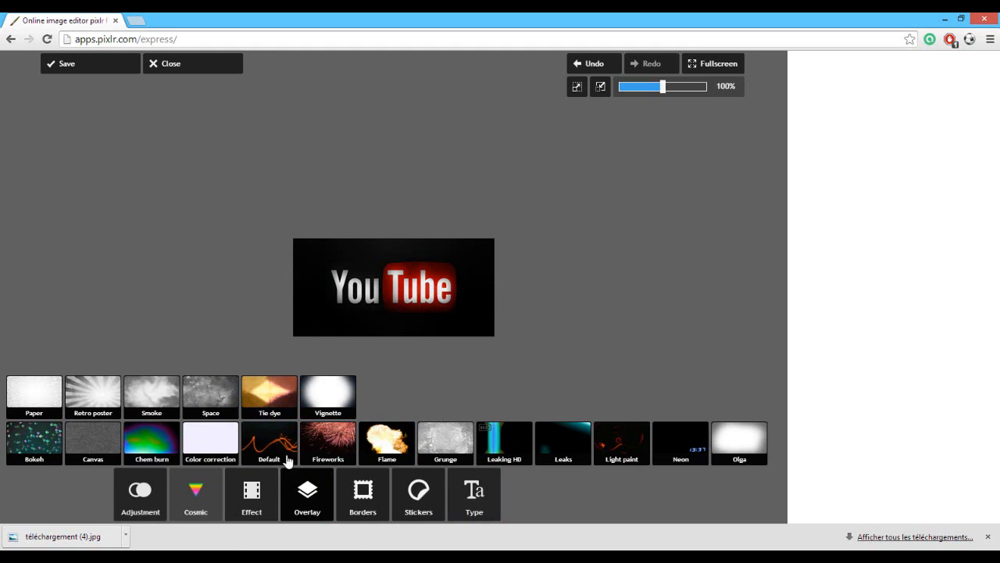
{"action": "left_click", "coordinate": [97, 391]}
{"action": "left_click", "coordinate": [293, 502]}
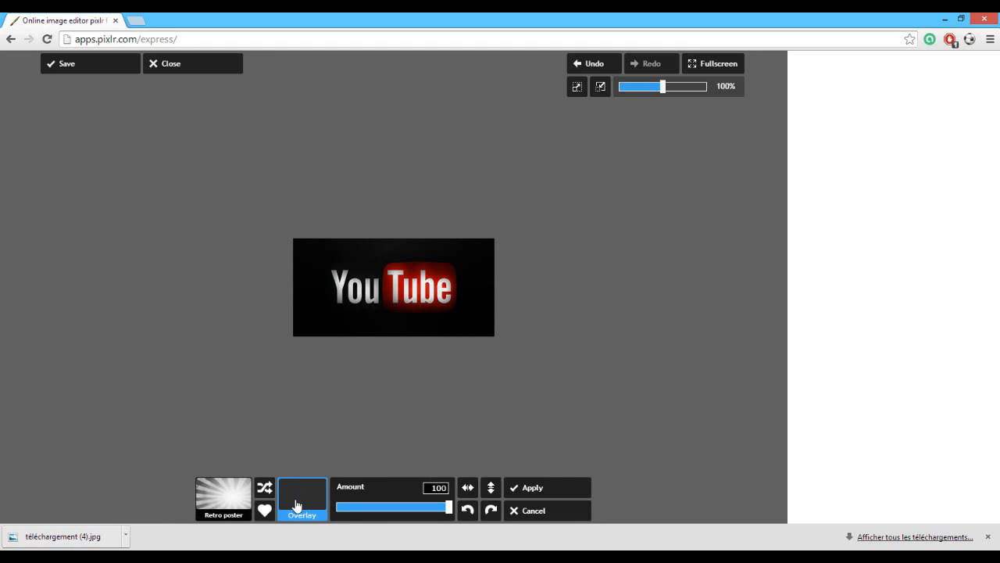
{"action": "left_click", "coordinate": [296, 504]}
{"action": "left_click_drag", "start_coordinate": [717, 458], "coordinate": [230, 452]}
{"action": "left_click", "coordinate": [767, 391]}
{"action": "left_click", "coordinate": [570, 516]}
Step: Browse the Vignette overlays, try the Ball vignette on the image, and cancel it
{"action": "left_click", "coordinate": [325, 400]}
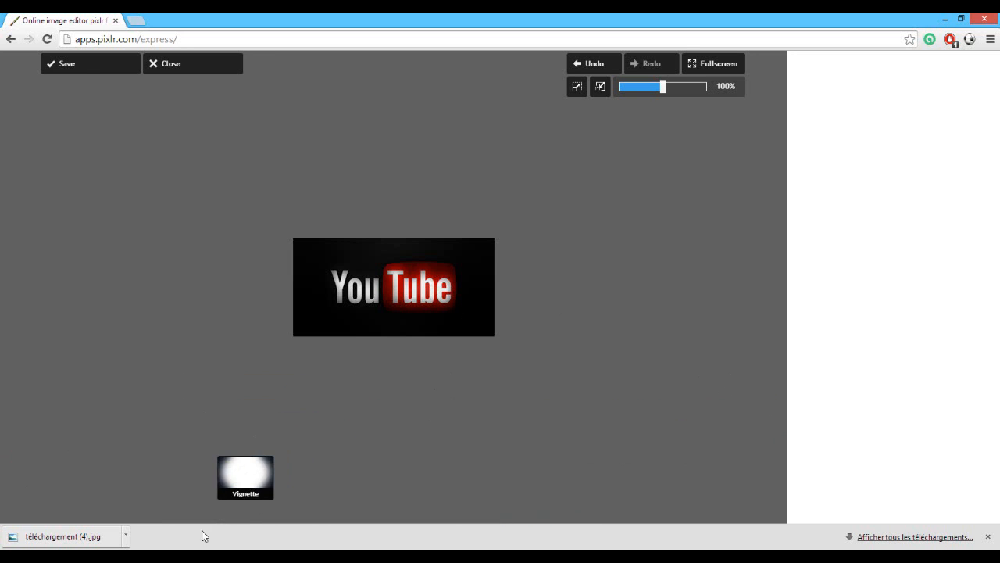
{"action": "left_click", "coordinate": [247, 499]}
{"action": "left_click", "coordinate": [618, 454]}
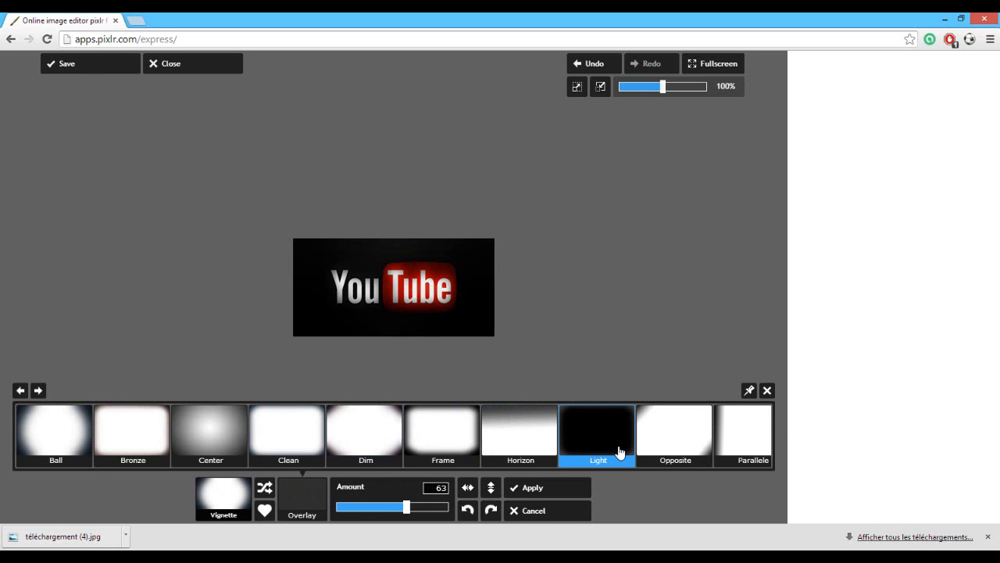
{"action": "left_click", "coordinate": [730, 458]}
{"action": "left_click", "coordinate": [664, 448]}
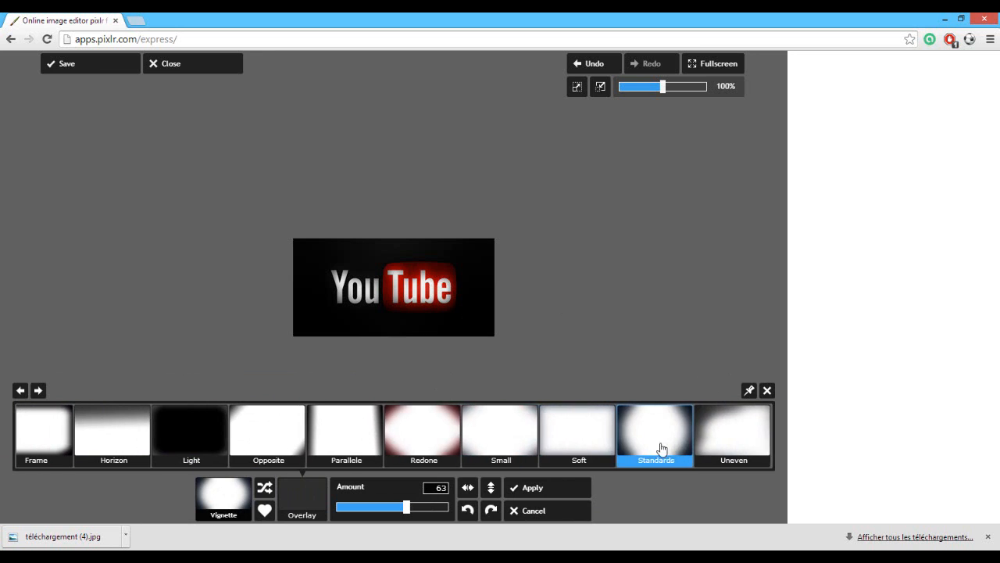
{"action": "left_click", "coordinate": [576, 462]}
{"action": "left_click_drag", "start_coordinate": [409, 422], "coordinate": [583, 428]}
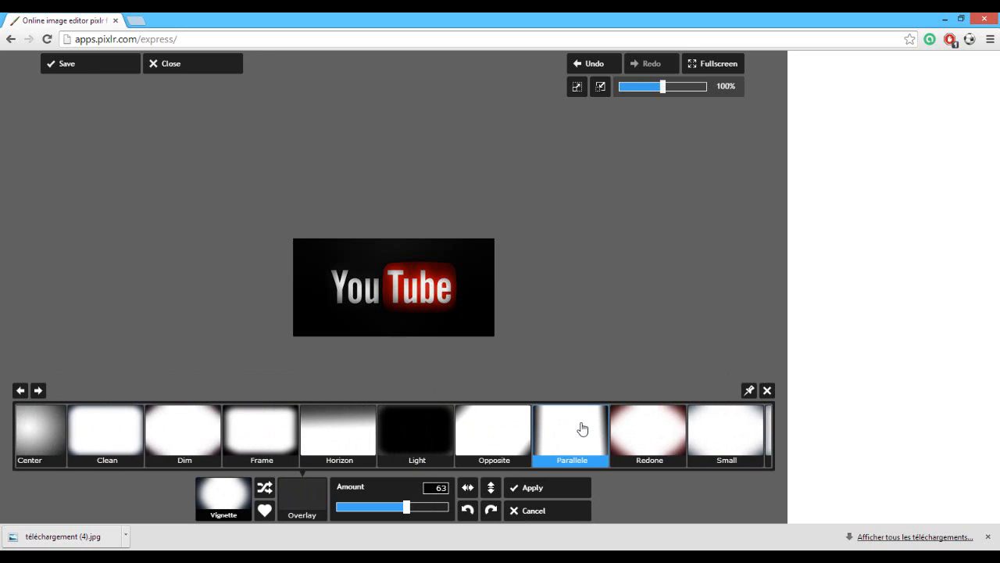
{"action": "left_click_drag", "start_coordinate": [264, 426], "coordinate": [450, 426]}
{"action": "left_click_drag", "start_coordinate": [368, 425], "coordinate": [190, 428]}
{"action": "left_click_drag", "start_coordinate": [433, 434], "coordinate": [469, 436]}
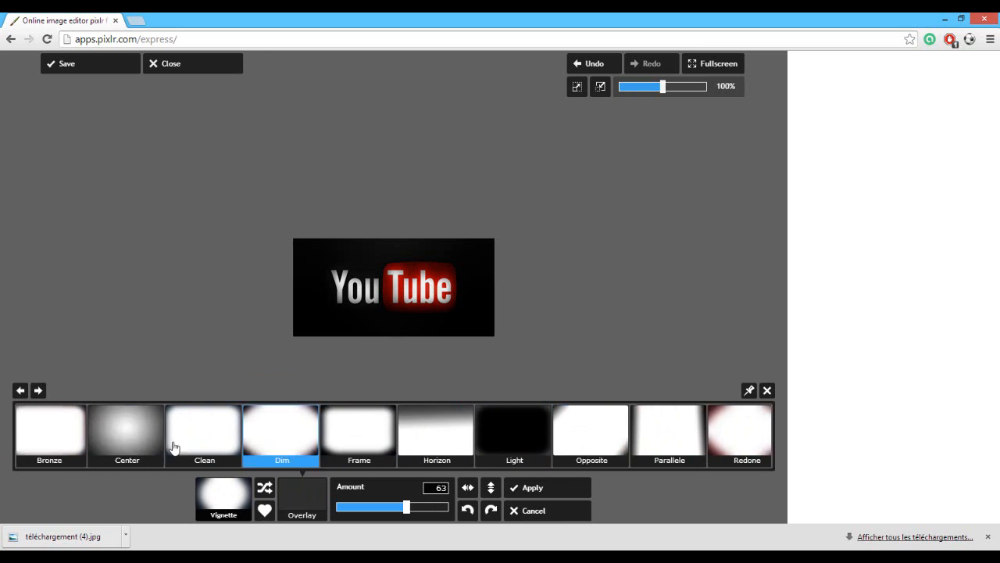
{"action": "left_click_drag", "start_coordinate": [109, 451], "coordinate": [230, 453]}
{"action": "left_click", "coordinate": [72, 448]}
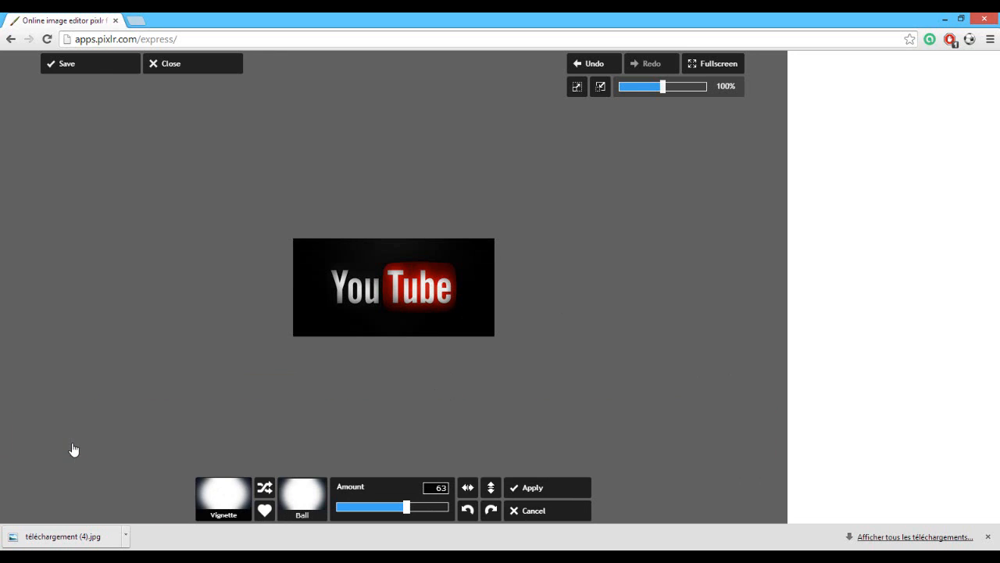
{"action": "left_click", "coordinate": [549, 508]}
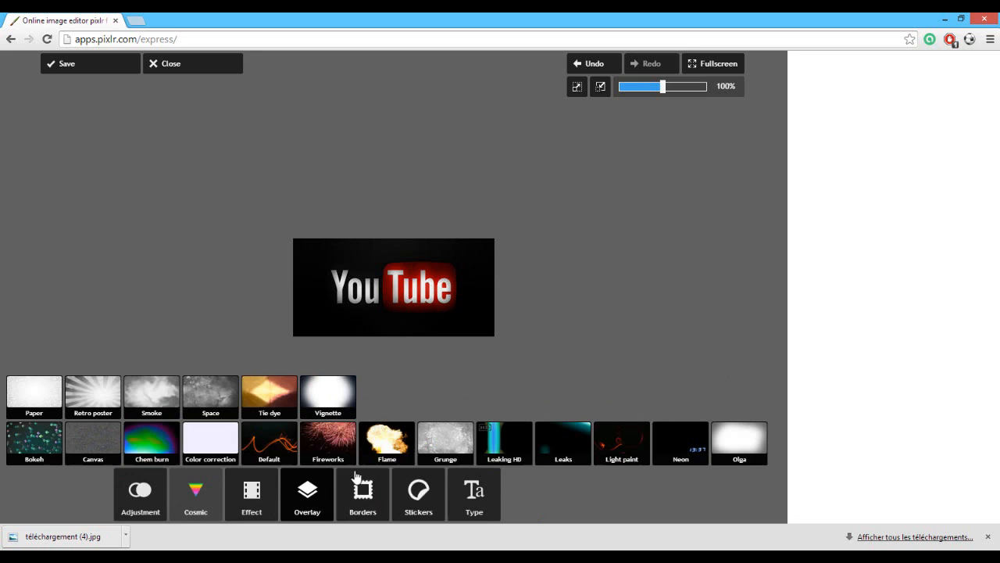
Step: Apply the String overlay from the Flame overlays to the image at an amount of 27
{"action": "left_click", "coordinate": [400, 439]}
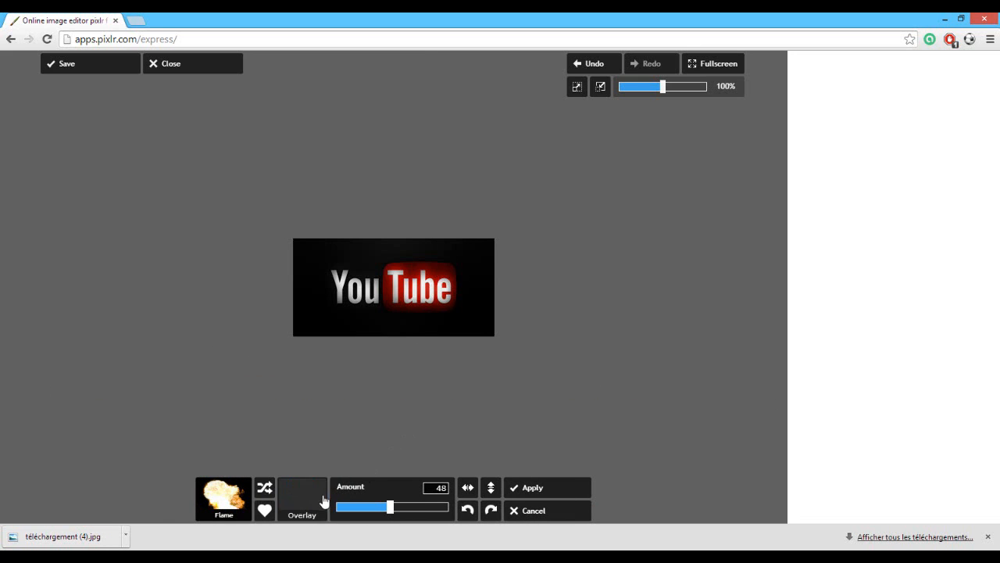
{"action": "left_click", "coordinate": [320, 501]}
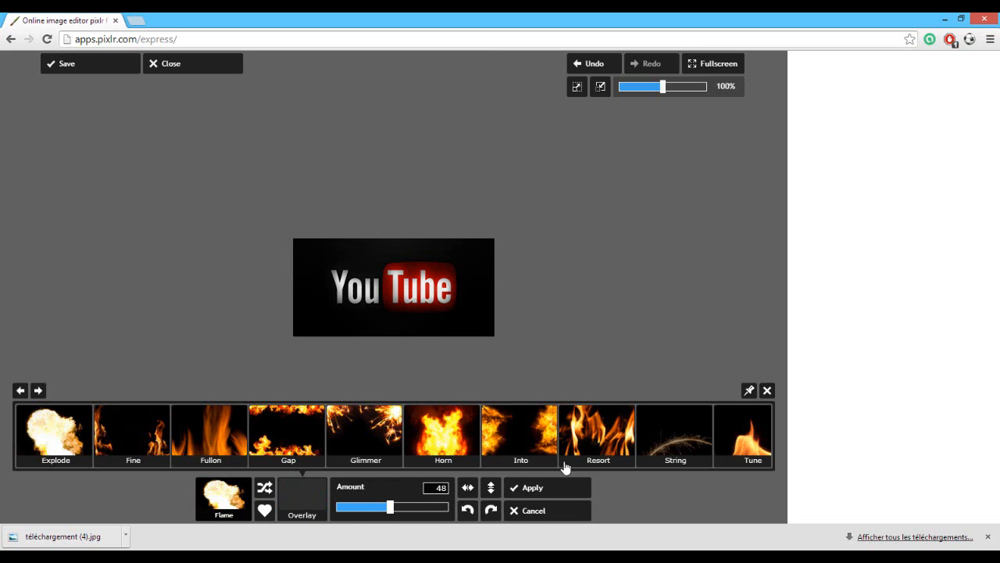
{"action": "left_click", "coordinate": [691, 451]}
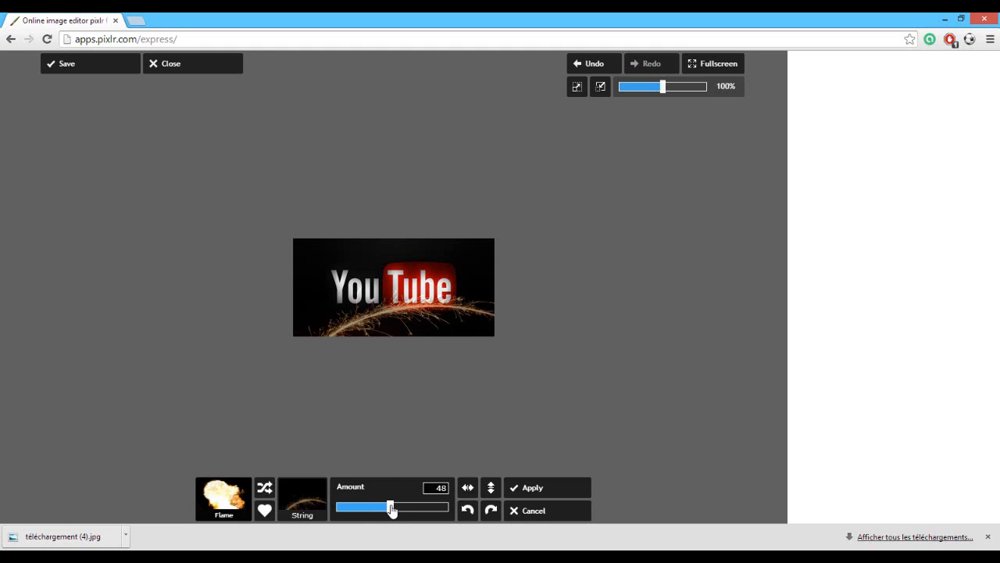
{"action": "left_click_drag", "start_coordinate": [392, 511], "coordinate": [370, 511]}
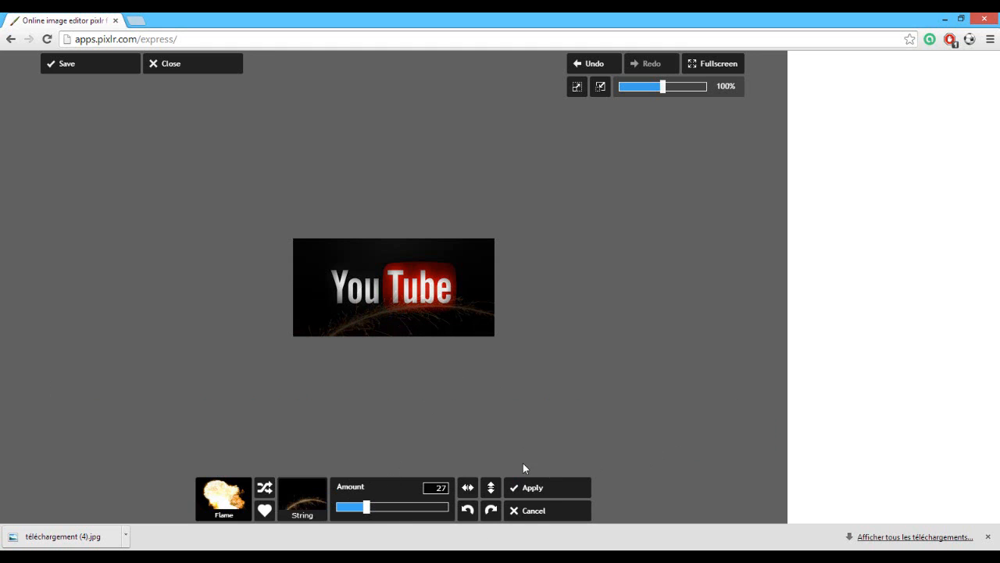
{"action": "left_click", "coordinate": [528, 489]}
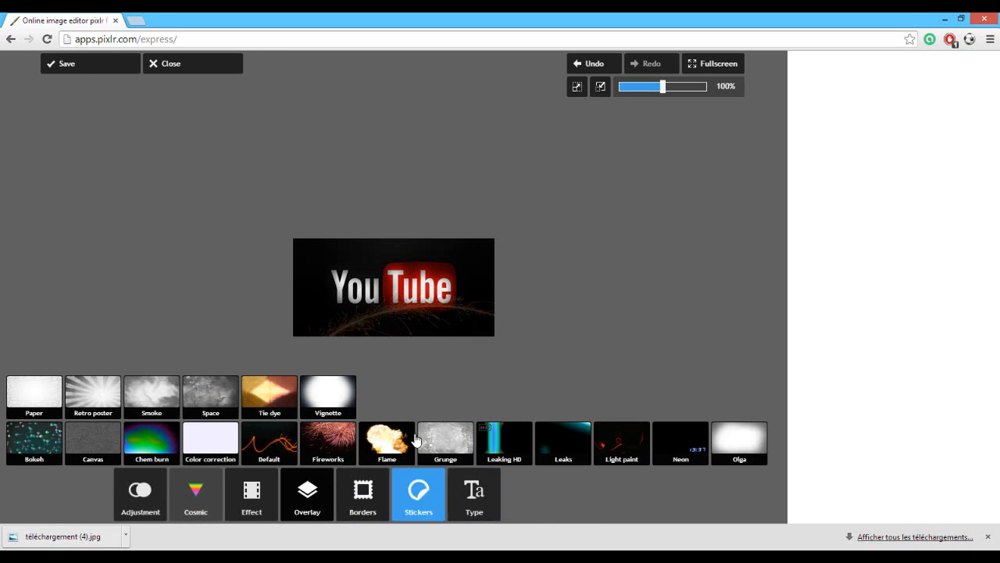
Step: Try the Fem, Arton and Tre borders from the Ripped paper set on the image, and cancel them
{"action": "left_click", "coordinate": [352, 494]}
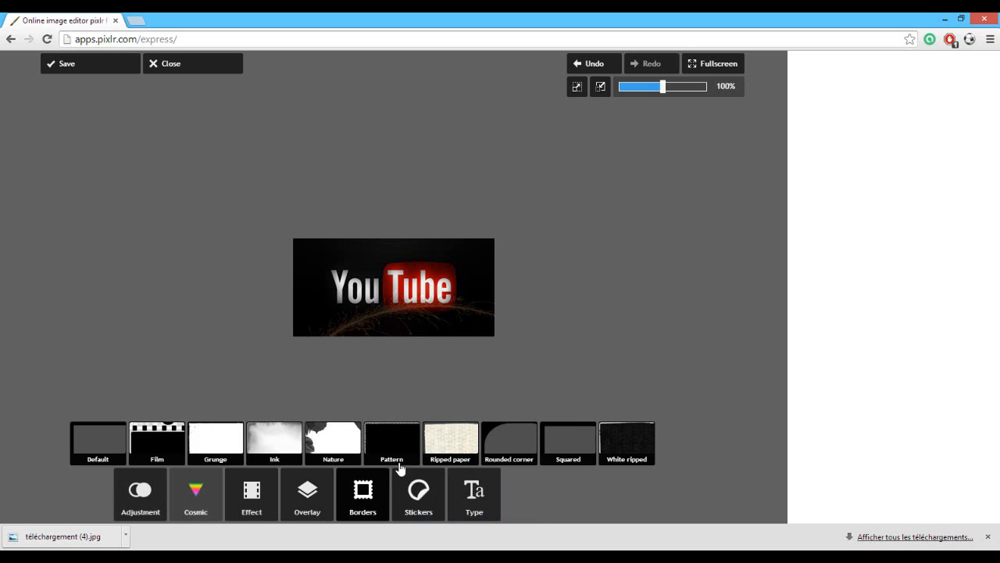
{"action": "left_click", "coordinate": [441, 441]}
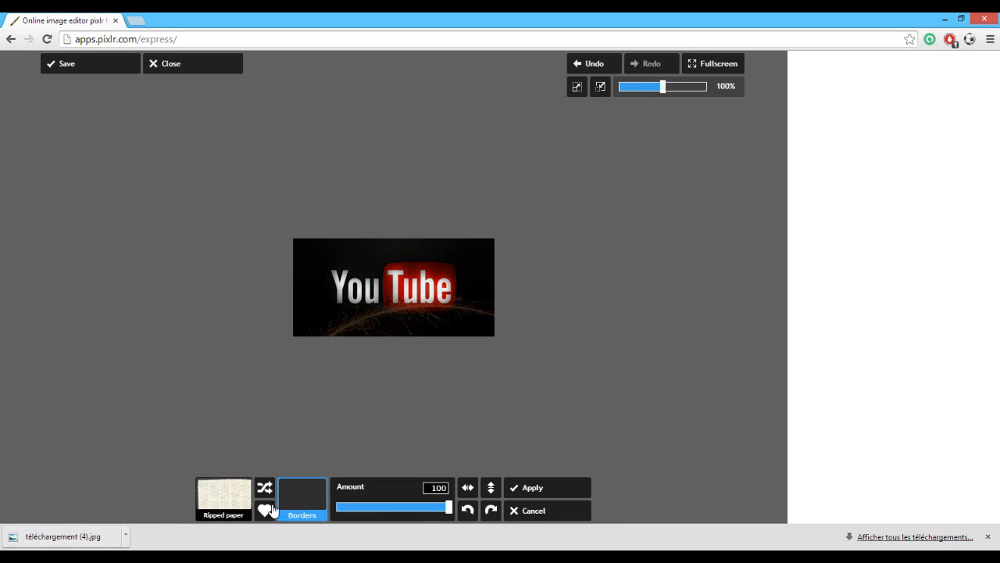
{"action": "left_click", "coordinate": [300, 500]}
{"action": "left_click", "coordinate": [364, 430]}
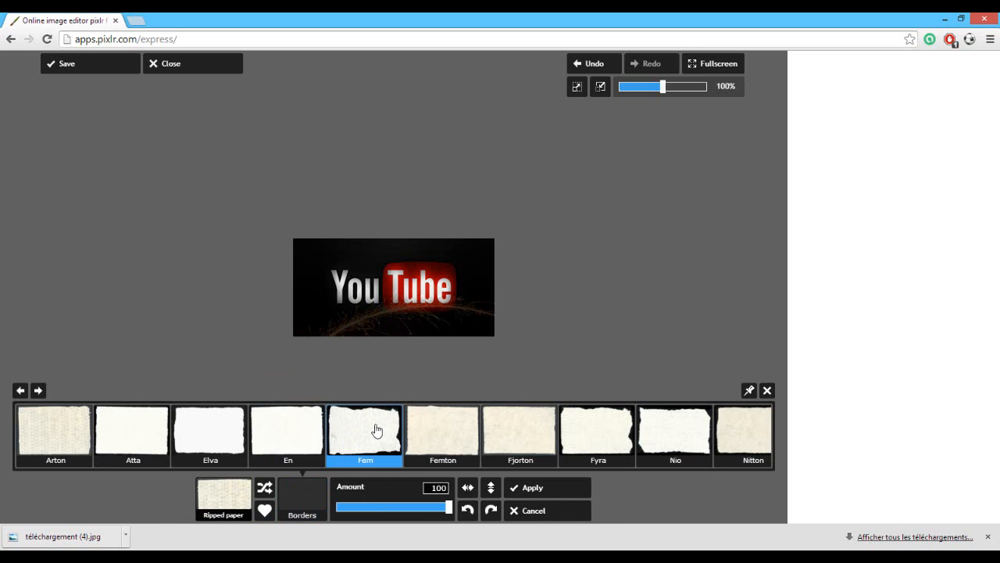
{"action": "left_click", "coordinate": [312, 501]}
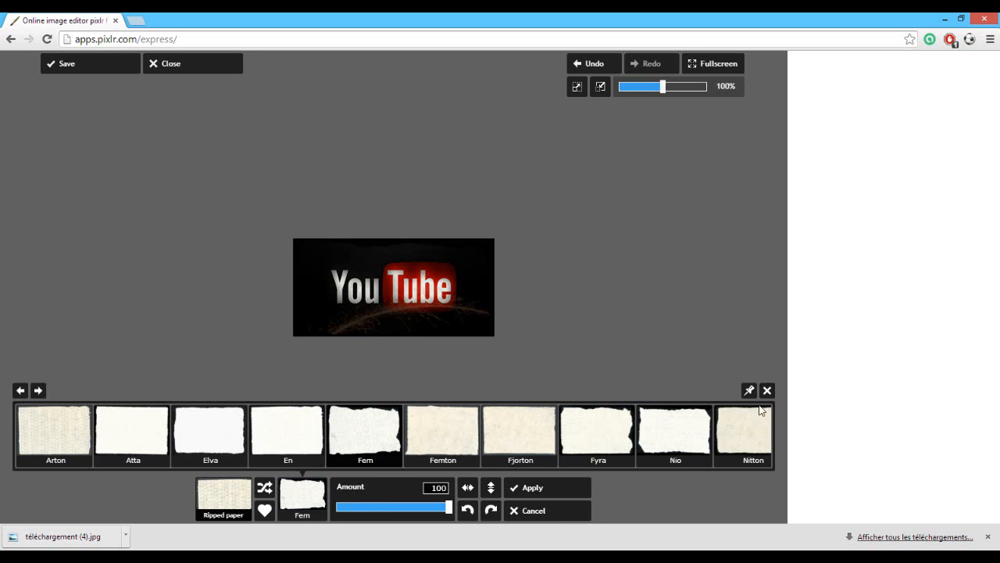
{"action": "left_click", "coordinate": [78, 436]}
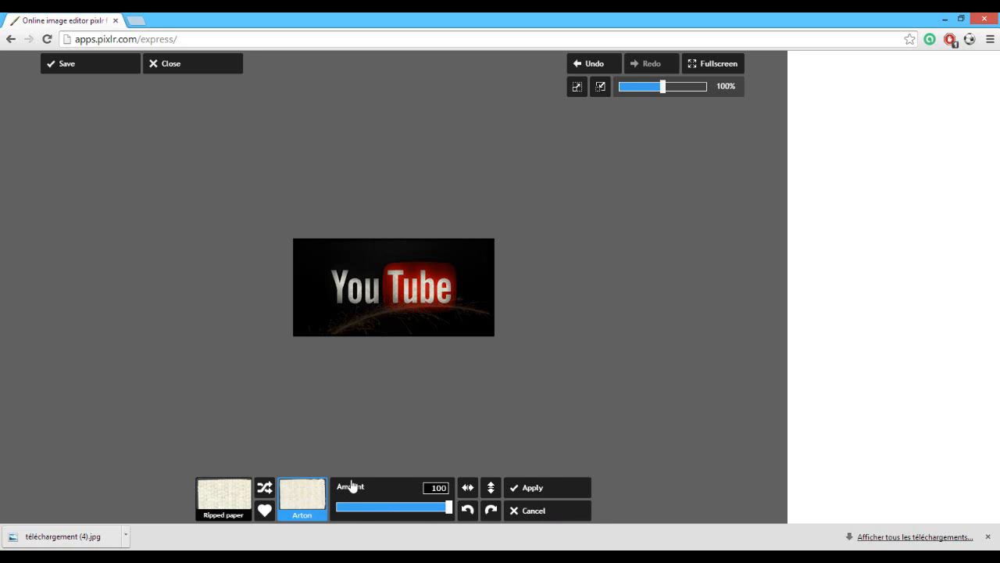
{"action": "left_click", "coordinate": [315, 496]}
{"action": "left_click_drag", "start_coordinate": [698, 442], "coordinate": [53, 458]}
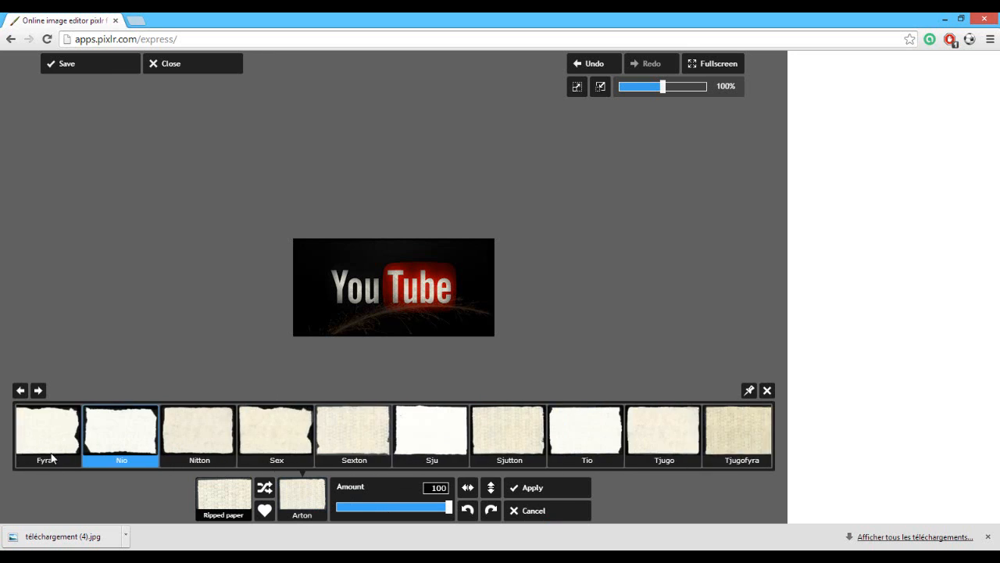
{"action": "left_click_drag", "start_coordinate": [535, 435], "coordinate": [265, 437]}
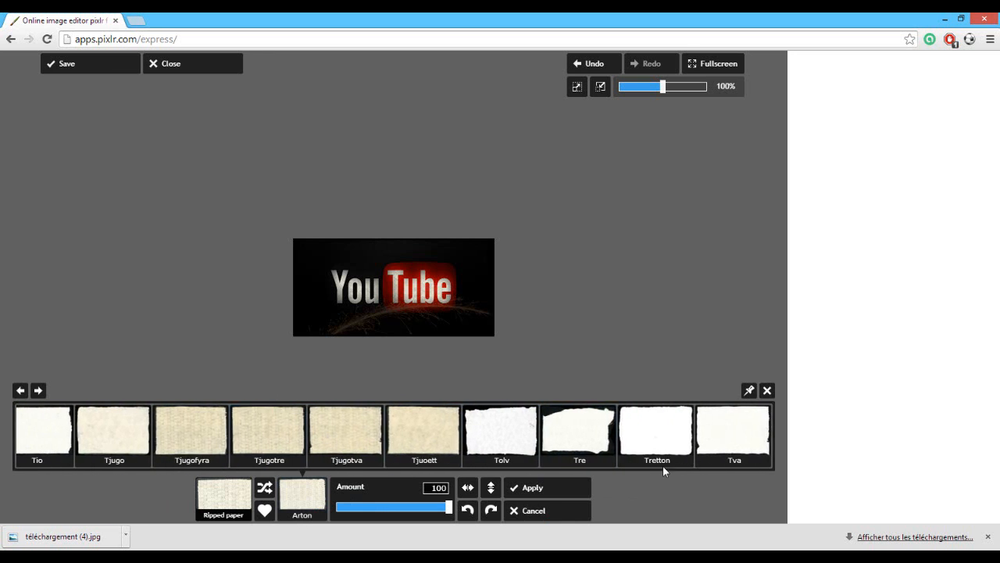
{"action": "left_click", "coordinate": [559, 440]}
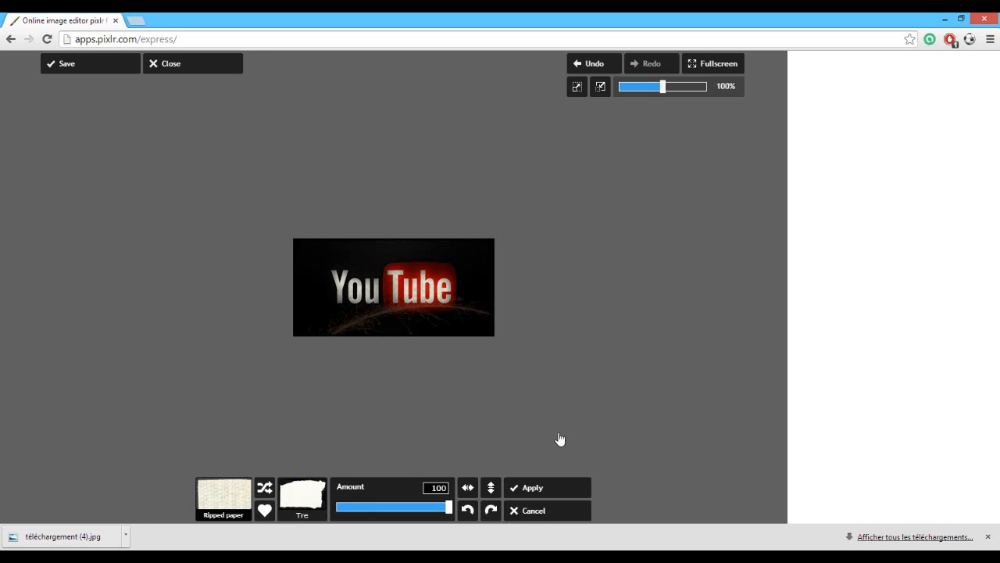
{"action": "left_click", "coordinate": [547, 513]}
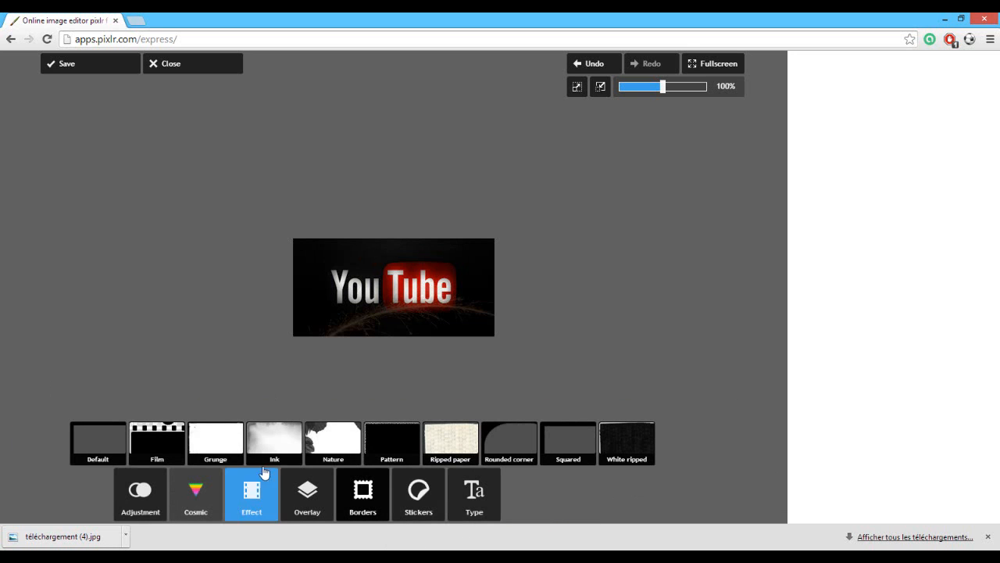
Step: Browse the Zodiac stickers and cancel without adding one
{"action": "left_click", "coordinate": [413, 512]}
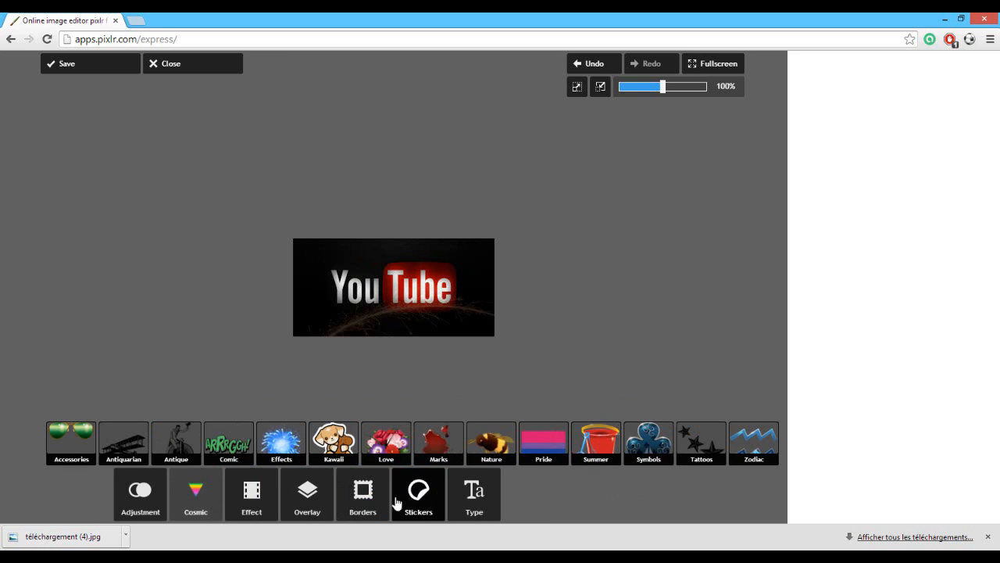
{"action": "left_click", "coordinate": [752, 455]}
{"action": "left_click", "coordinate": [340, 505]}
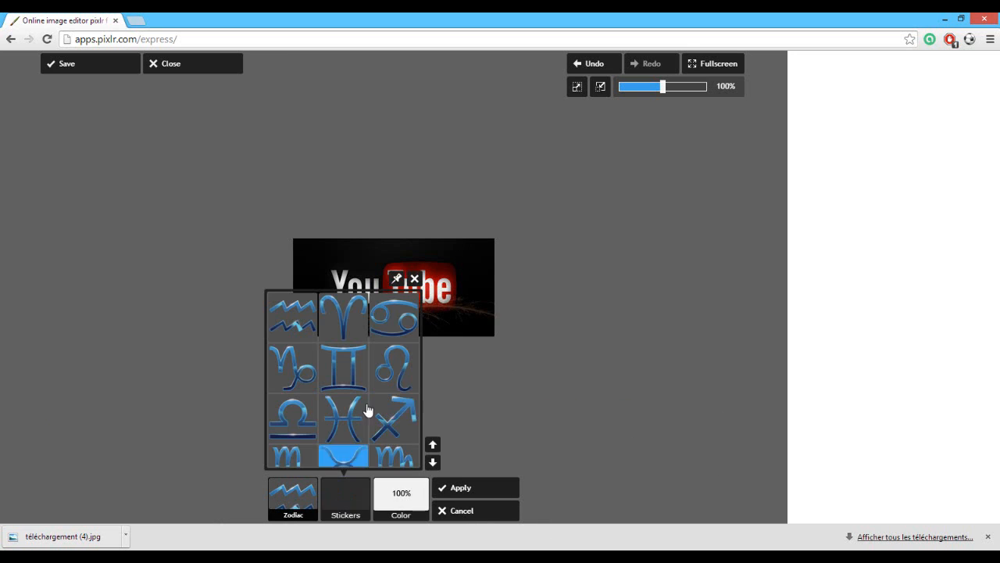
{"action": "left_click", "coordinate": [433, 462]}
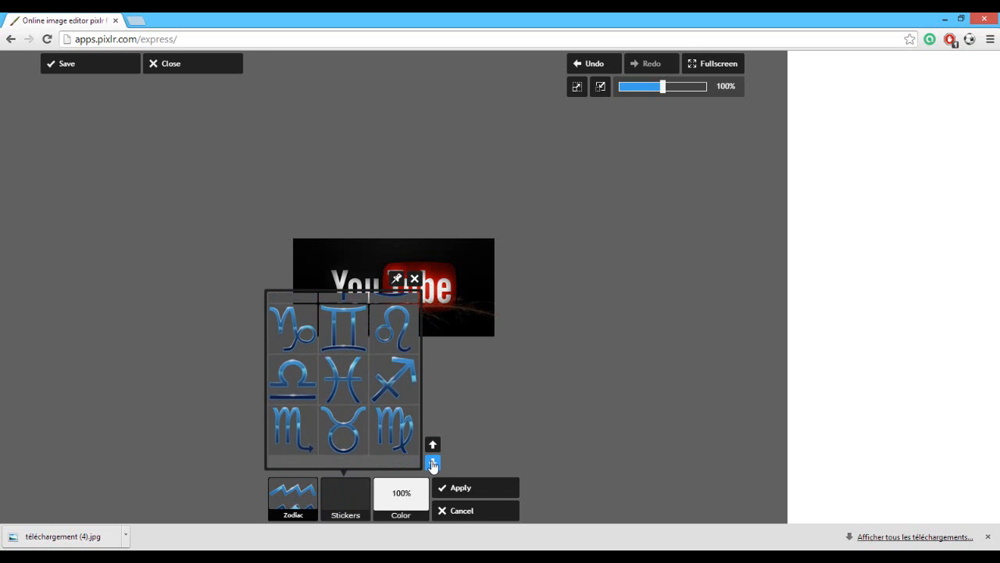
{"action": "left_click", "coordinate": [477, 511]}
{"action": "left_click", "coordinate": [746, 463]}
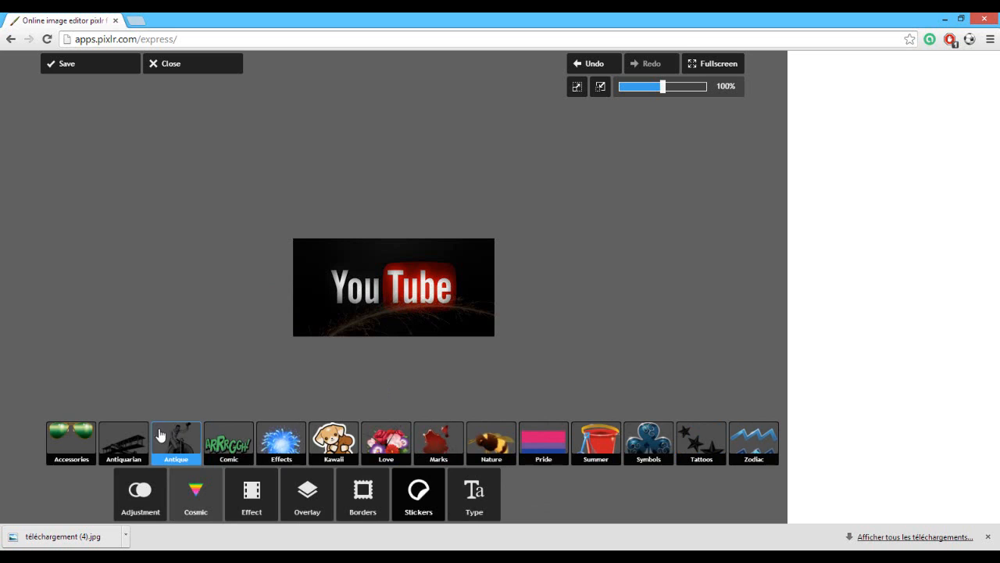
Step: Add the horizontal light flare sticker from the Effects stickers and move it over the centre of the YouTube logo
{"action": "left_click", "coordinate": [308, 458]}
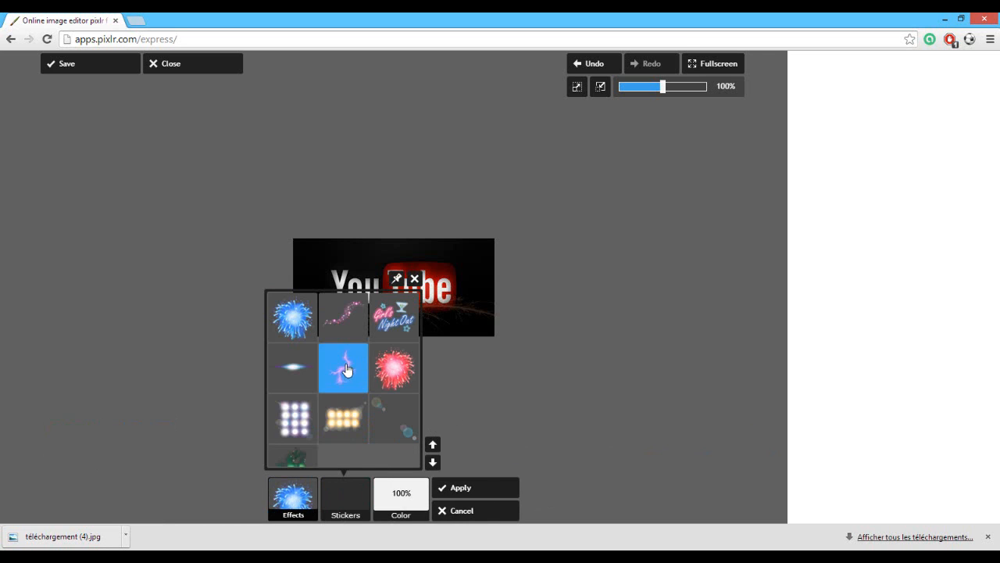
{"action": "left_click", "coordinate": [291, 366]}
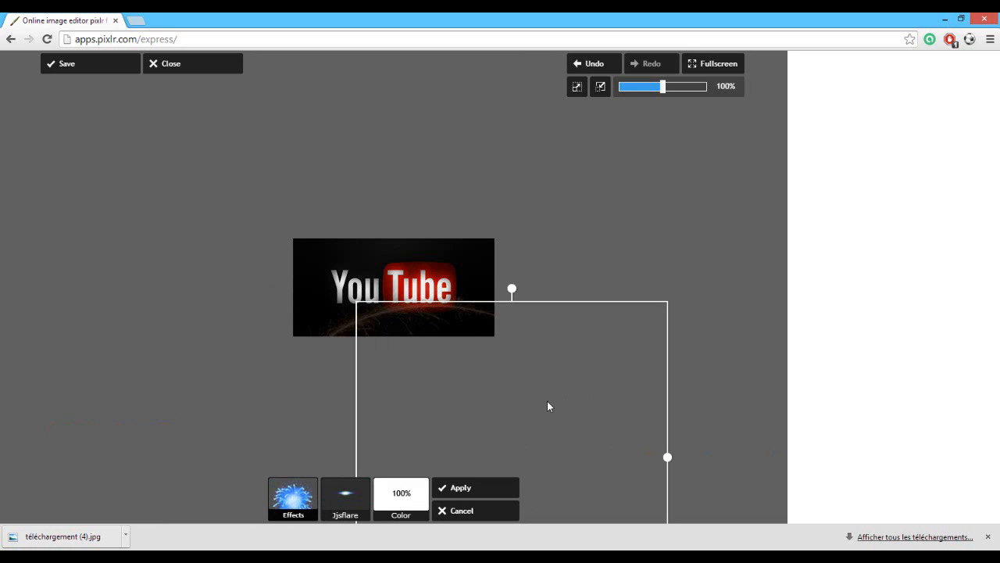
{"action": "left_click_drag", "start_coordinate": [547, 401], "coordinate": [409, 253]}
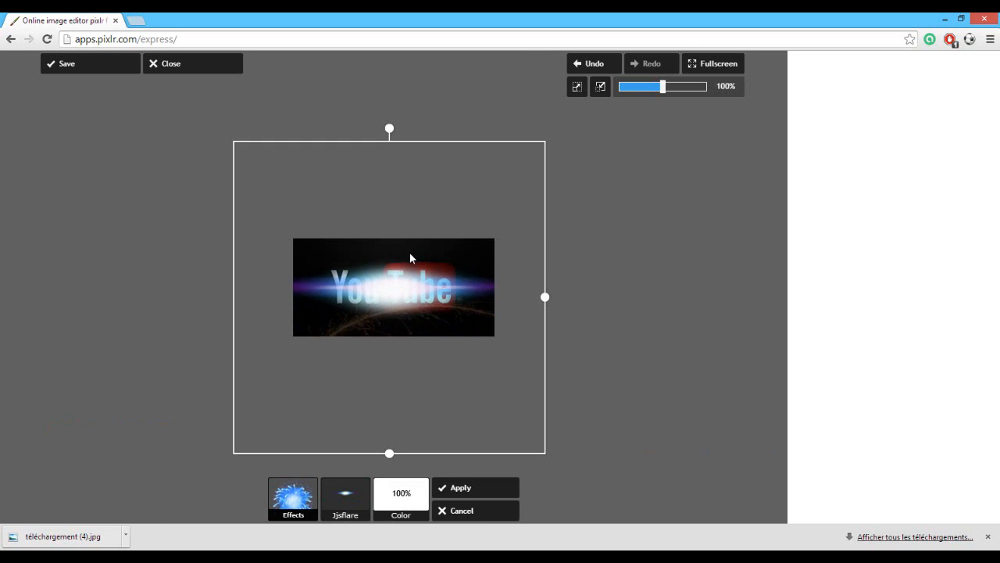
Step: Colour the flare sticker black, shrink it to fit over the word "Tube", and apply it
{"action": "left_click", "coordinate": [404, 509]}
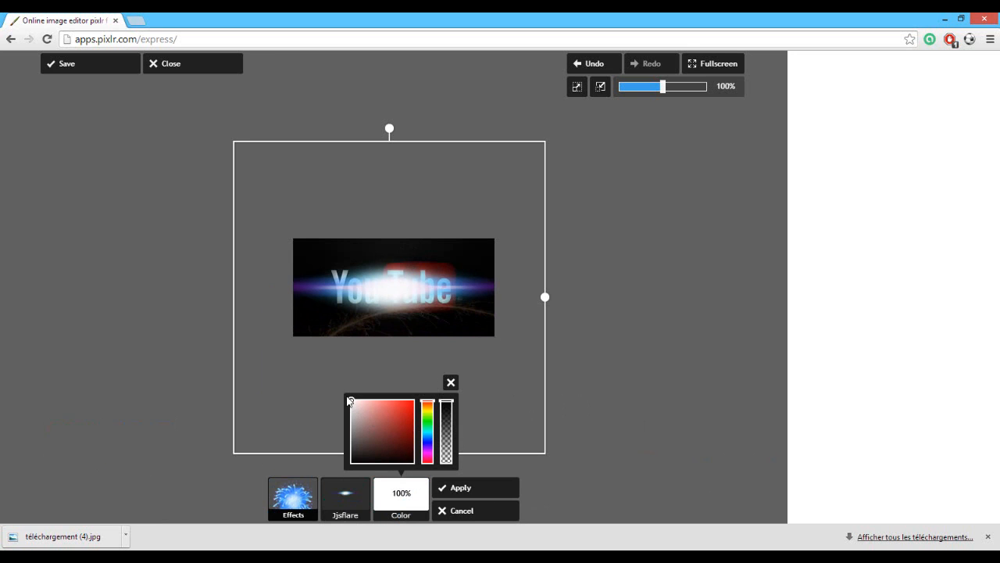
{"action": "mouse_move", "coordinate": [353, 407]}
{"action": "left_mouse_down"}
{"action": "mouse_move", "coordinate": [405, 427]}
{"action": "mouse_move", "coordinate": [404, 458]}
{"action": "mouse_move", "coordinate": [342, 400]}
{"action": "mouse_move", "coordinate": [405, 461]}
{"action": "left_mouse_up"}
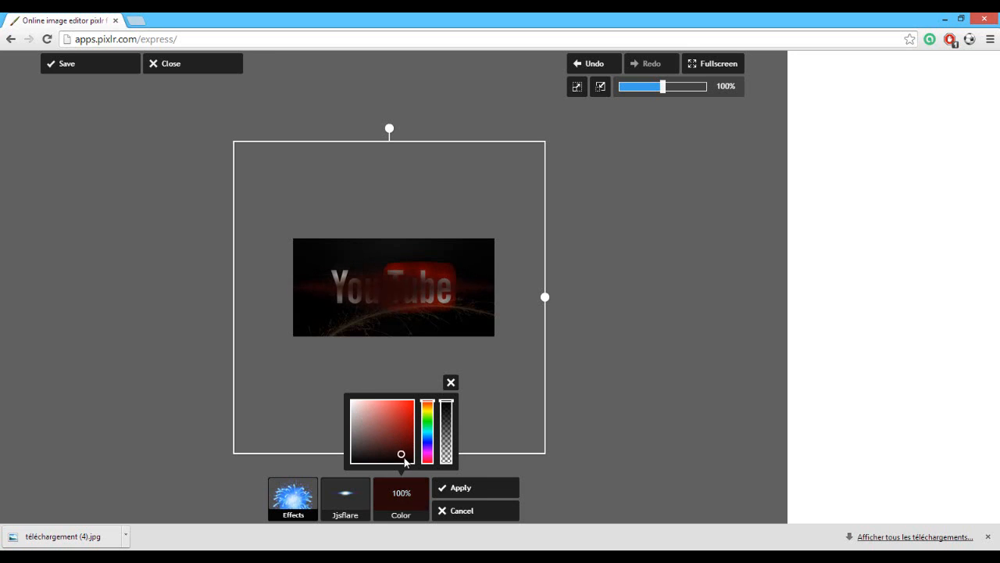
{"action": "left_click_drag", "start_coordinate": [427, 405], "coordinate": [436, 468]}
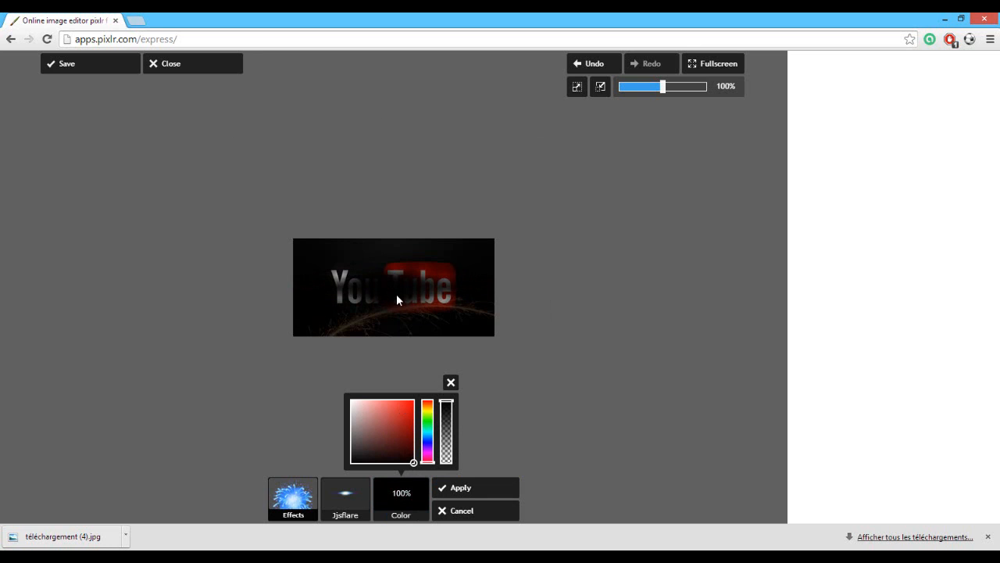
{"action": "left_click_drag", "start_coordinate": [539, 307], "coordinate": [419, 292]}
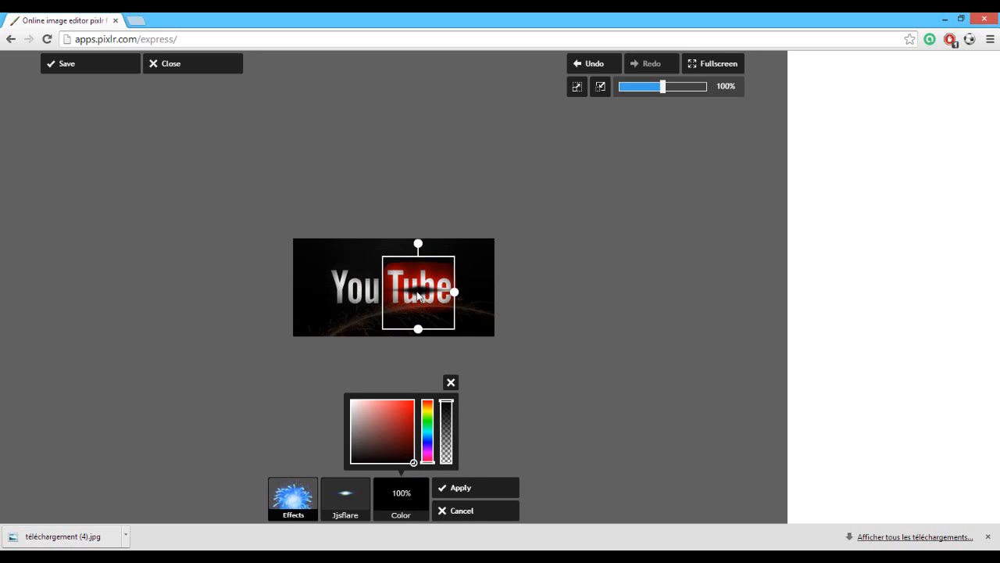
{"action": "left_click", "coordinate": [469, 489]}
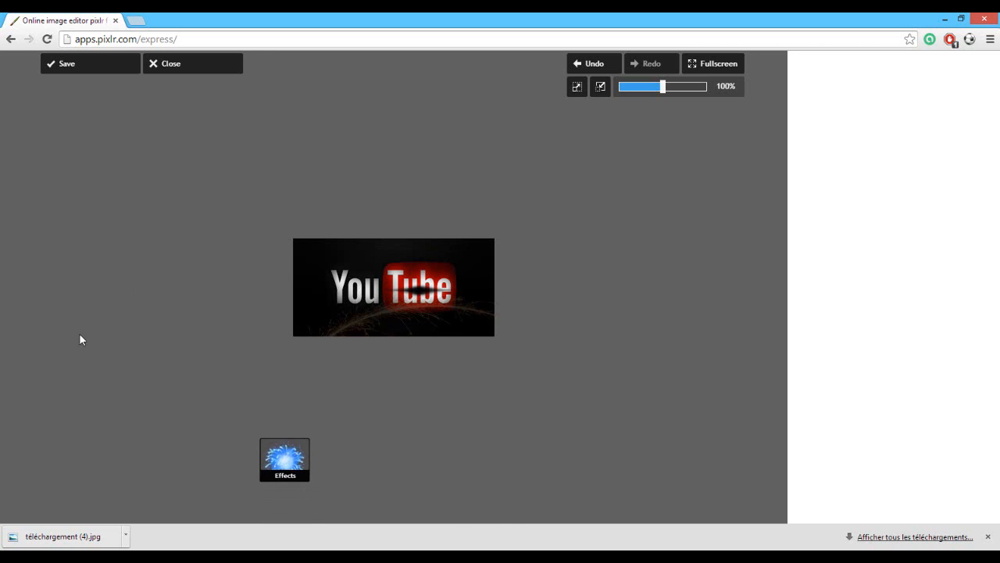
Step: Look through the Comic stickers and add the white oval speech bubble whose tail points down to its left to the image
{"action": "left_click_drag", "start_coordinate": [229, 441], "coordinate": [309, 473]}
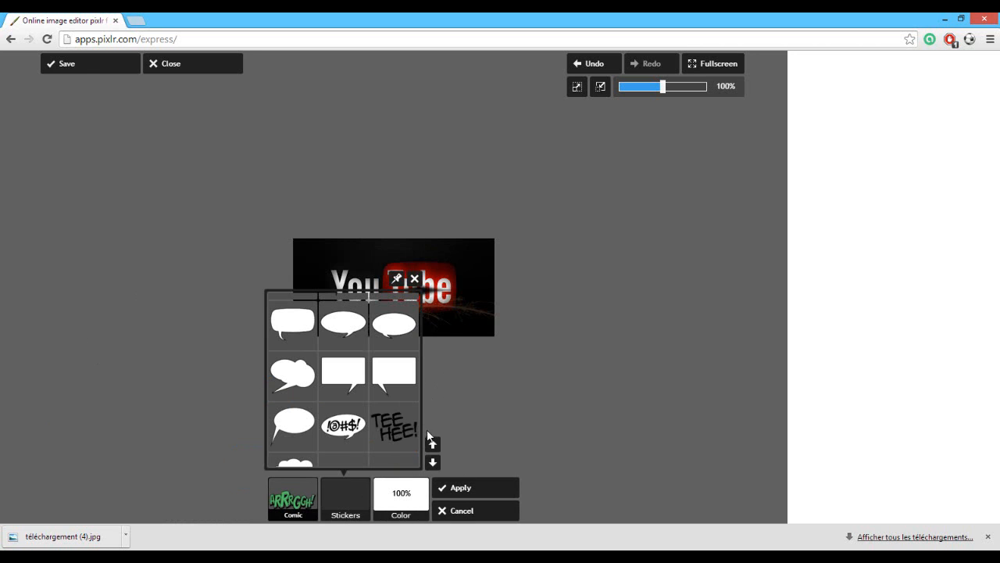
{"action": "left_click", "coordinate": [432, 445]}
{"action": "left_click", "coordinate": [433, 446]}
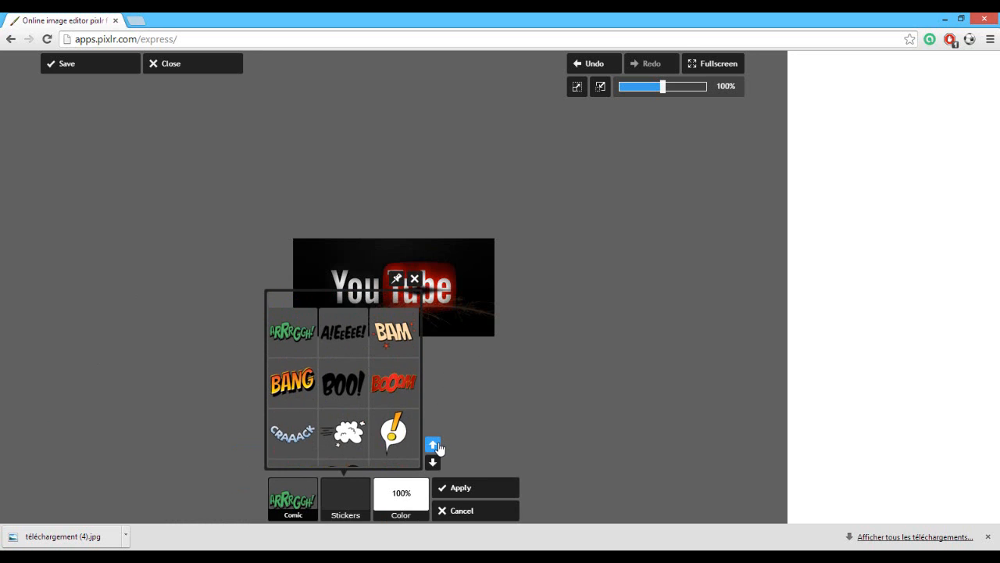
{"action": "left_click", "coordinate": [433, 461]}
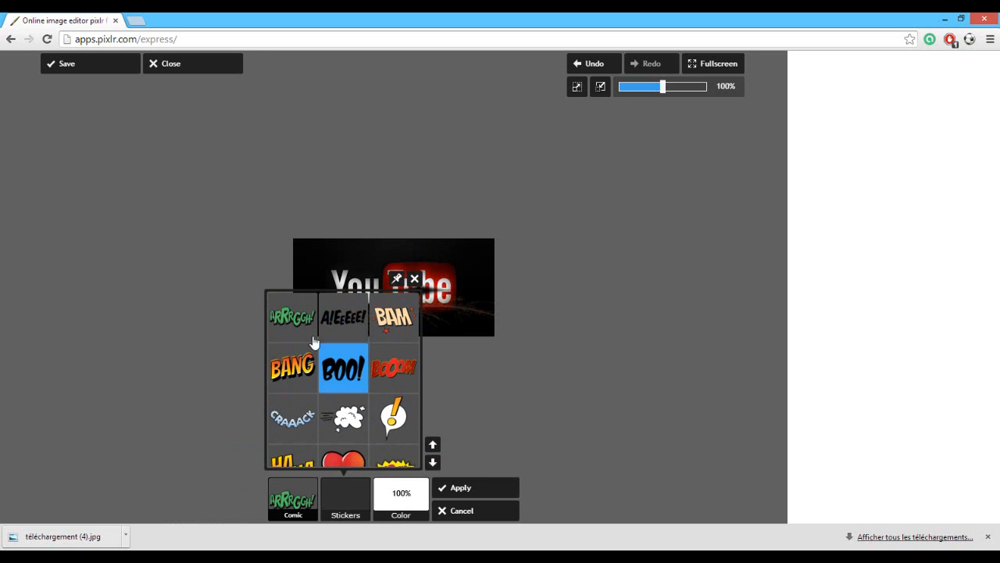
{"action": "left_click", "coordinate": [432, 462]}
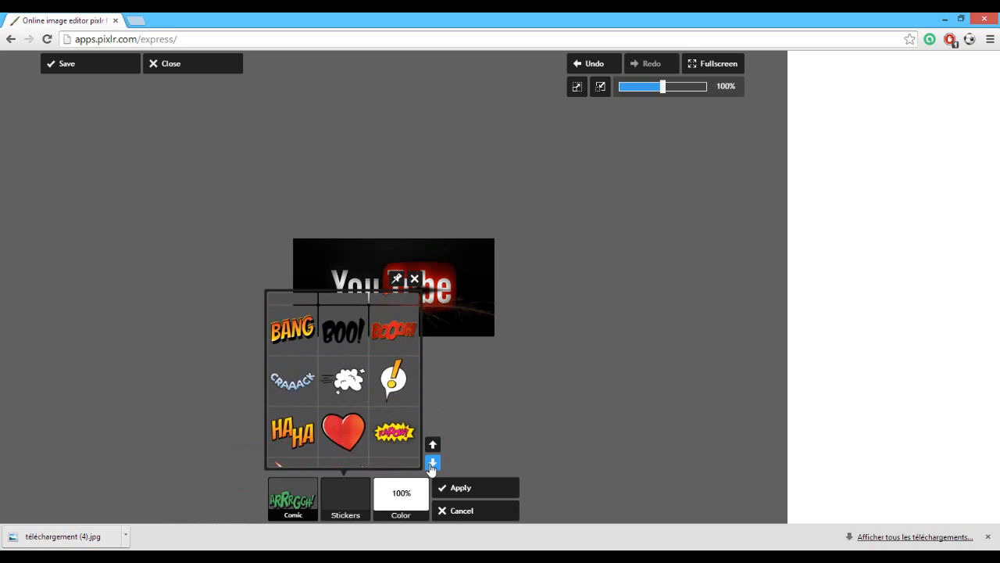
{"action": "left_click", "coordinate": [433, 463]}
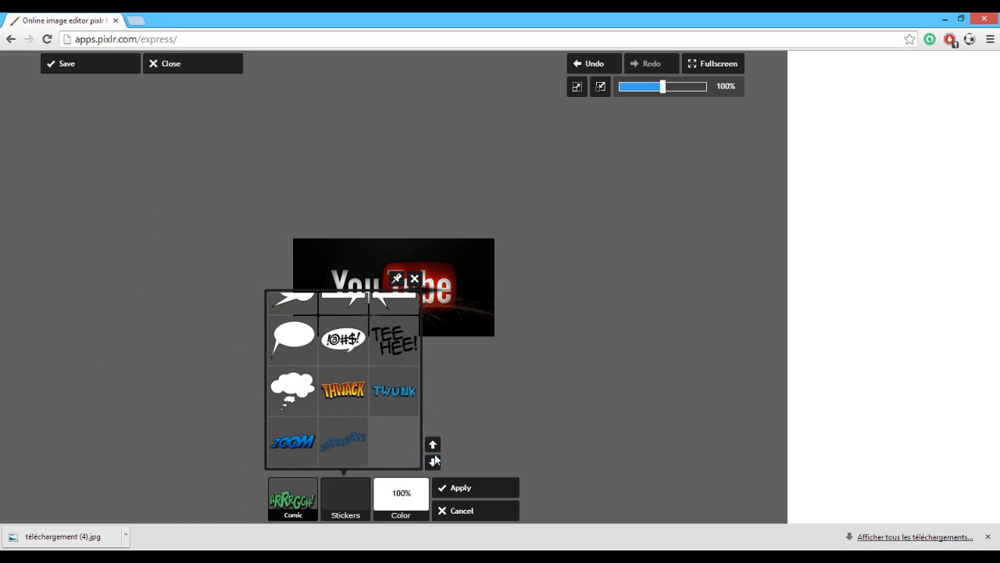
{"action": "left_click", "coordinate": [433, 444]}
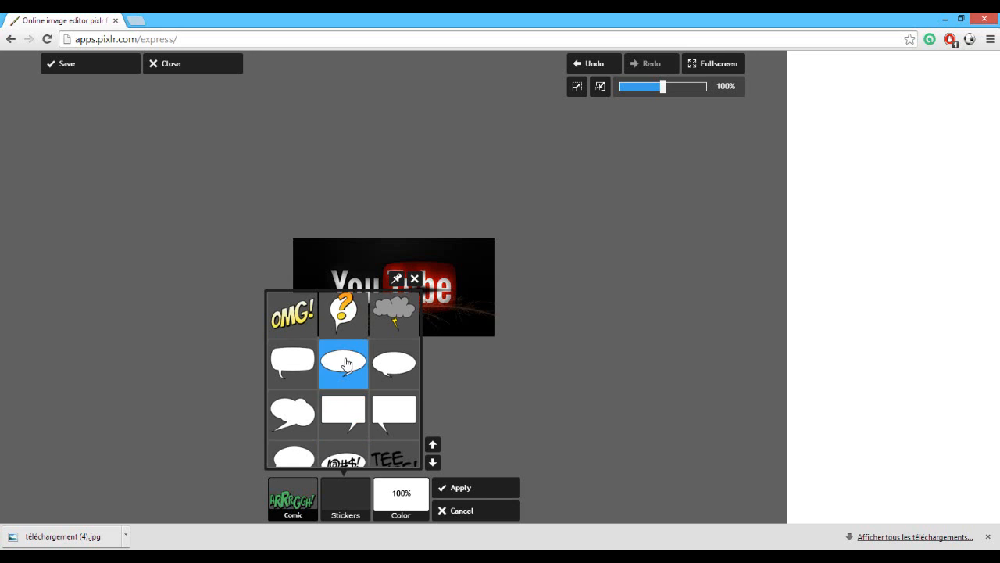
{"action": "left_click", "coordinate": [346, 364]}
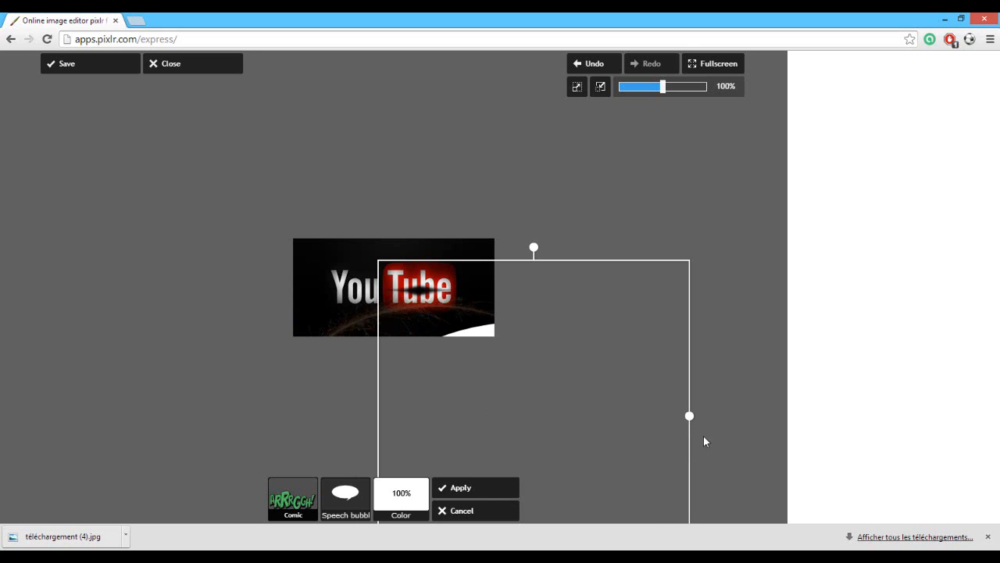
Step: Shrink the speech bubble to about half the image's width, move it over the centre of the YouTube logo, and apply it
{"action": "left_click_drag", "start_coordinate": [690, 417], "coordinate": [408, 284]}
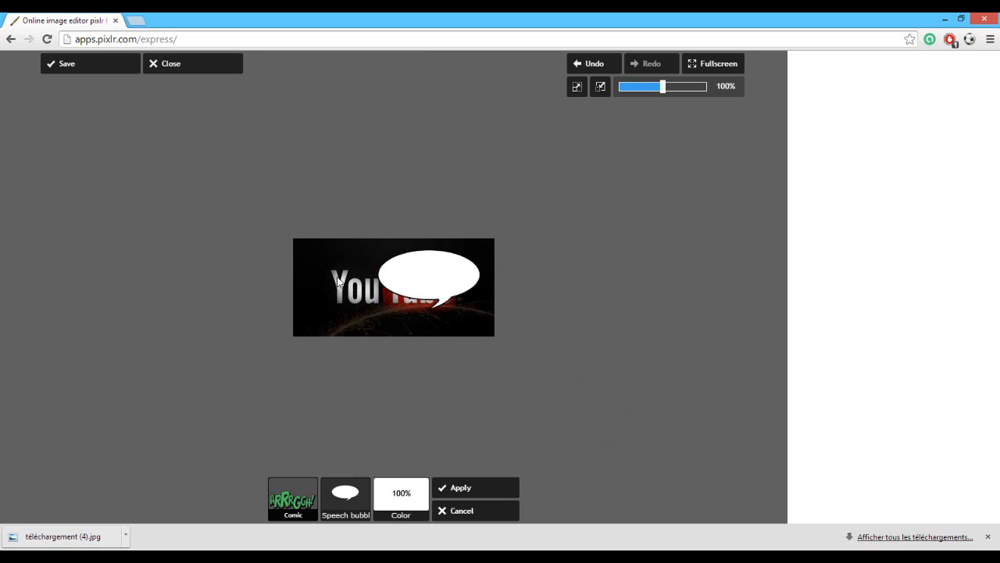
{"action": "left_click_drag", "start_coordinate": [337, 281], "coordinate": [453, 297]}
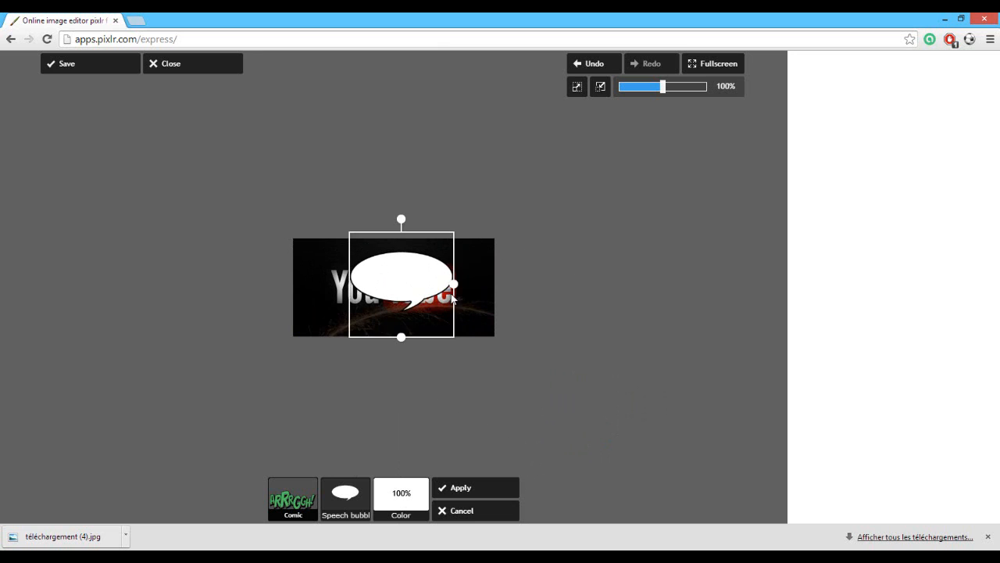
{"action": "left_click", "coordinate": [477, 489]}
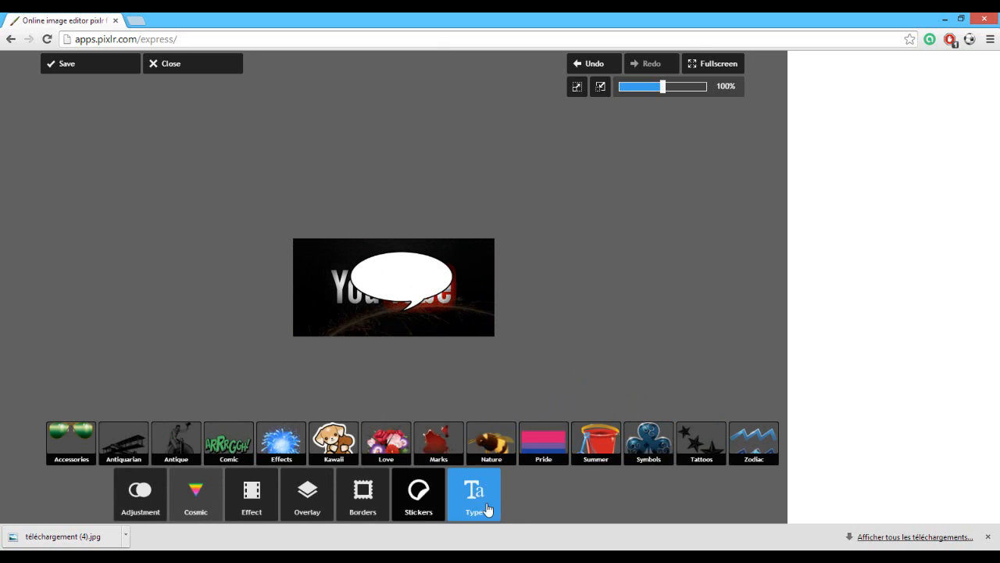
Step: Add the text "spade54" to the image in the Boycott font from the Grunge type set
{"action": "left_click", "coordinate": [489, 509]}
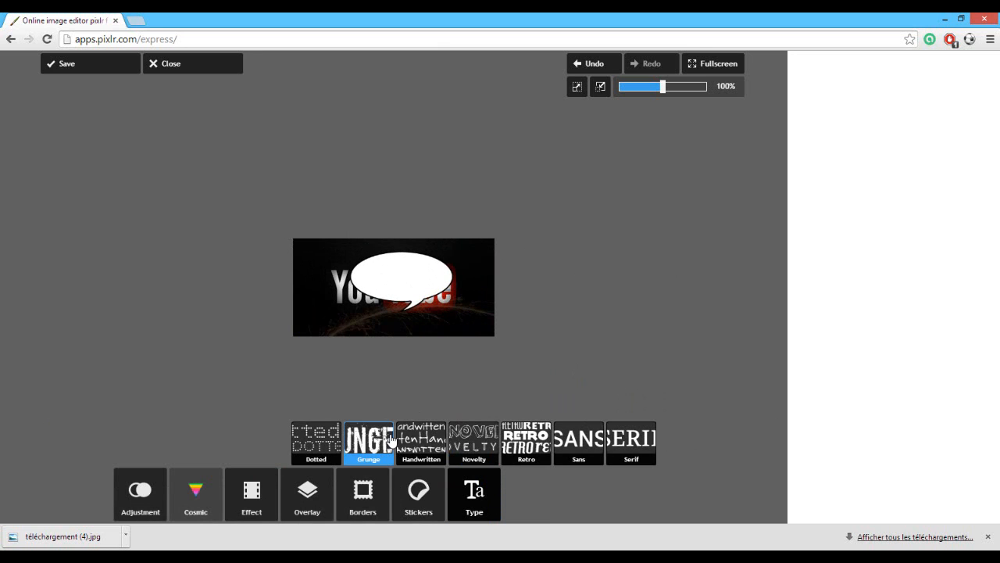
{"action": "left_click", "coordinate": [383, 442]}
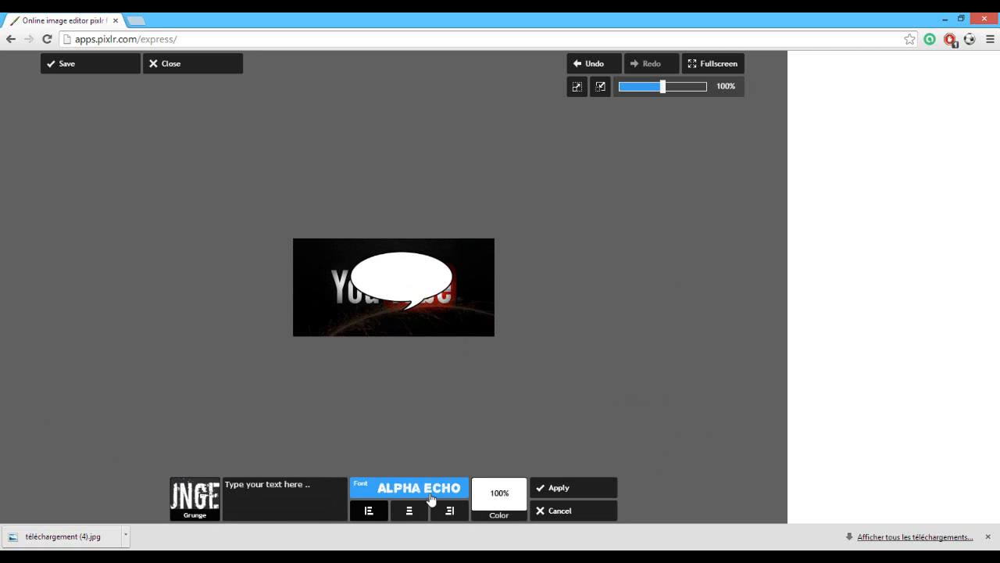
{"action": "left_click", "coordinate": [422, 489]}
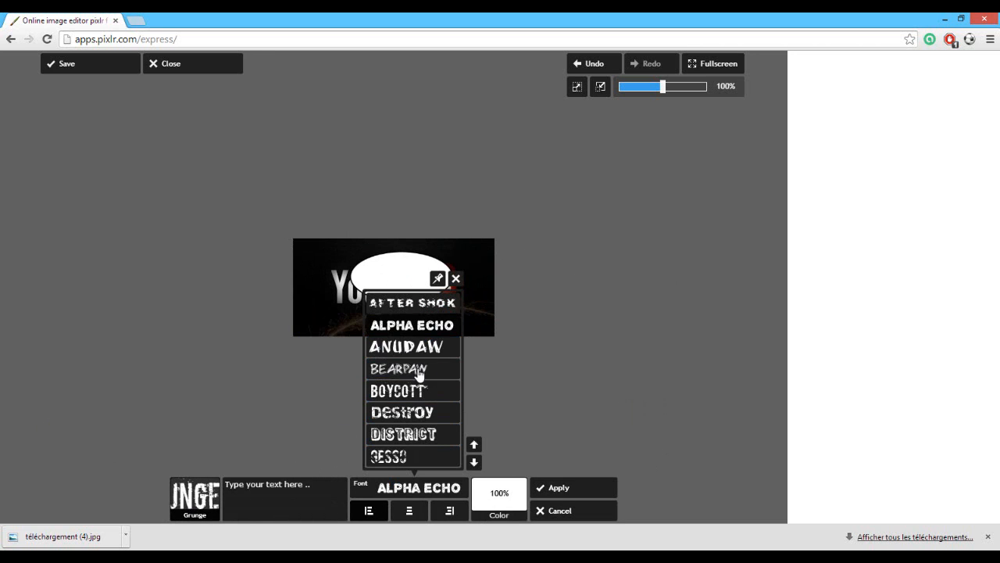
{"action": "left_click", "coordinate": [474, 446]}
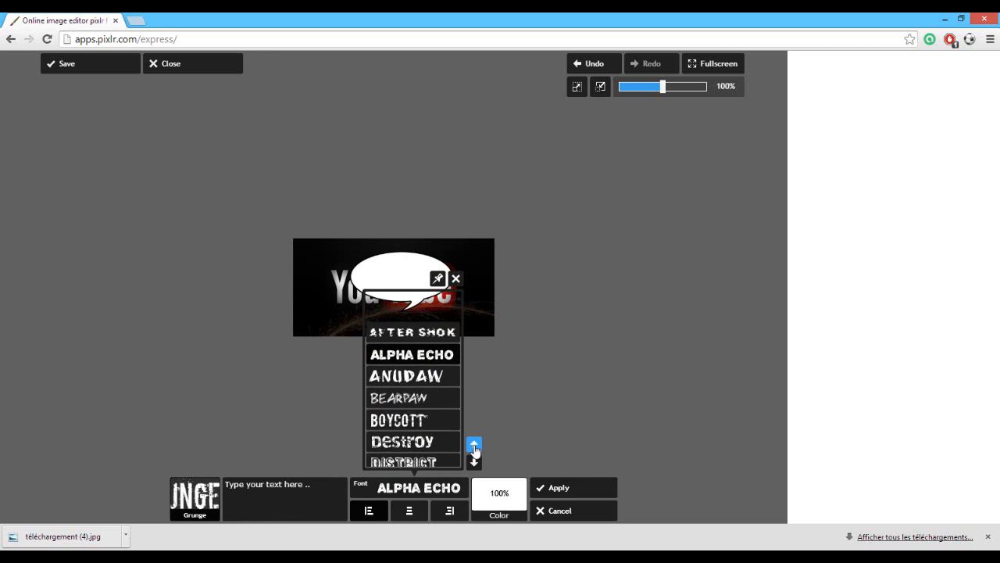
{"action": "left_click", "coordinate": [473, 462]}
{"action": "left_click", "coordinate": [474, 462]}
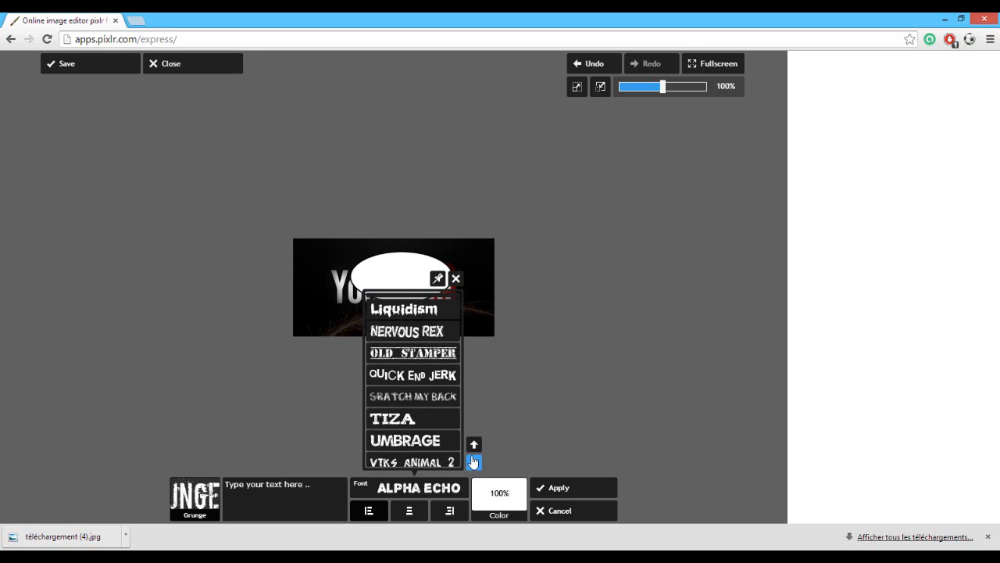
{"action": "left_click", "coordinate": [474, 446]}
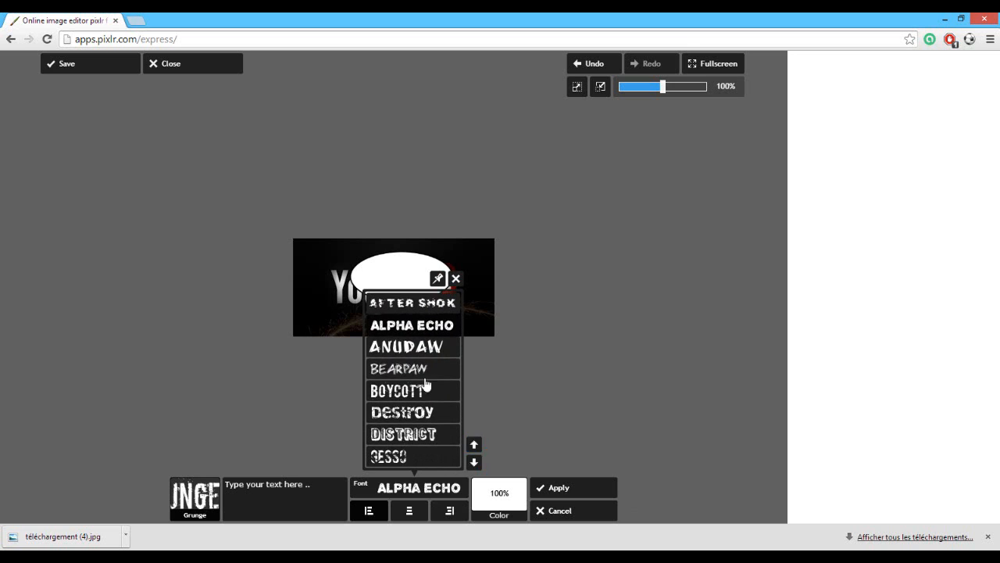
{"action": "left_click", "coordinate": [413, 398]}
{"action": "left_click", "coordinate": [327, 480]}
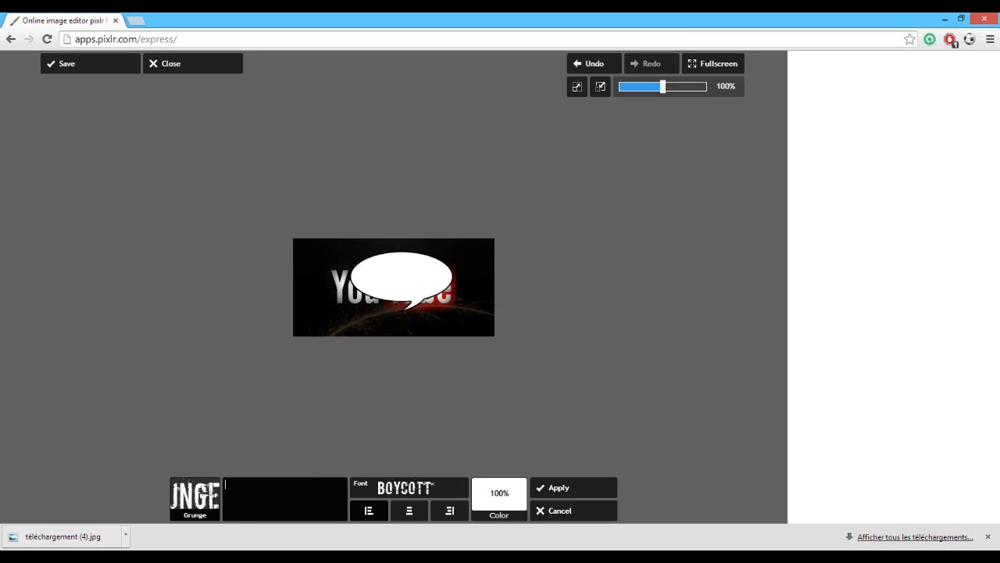
{"action": "type", "text": "spade54"}
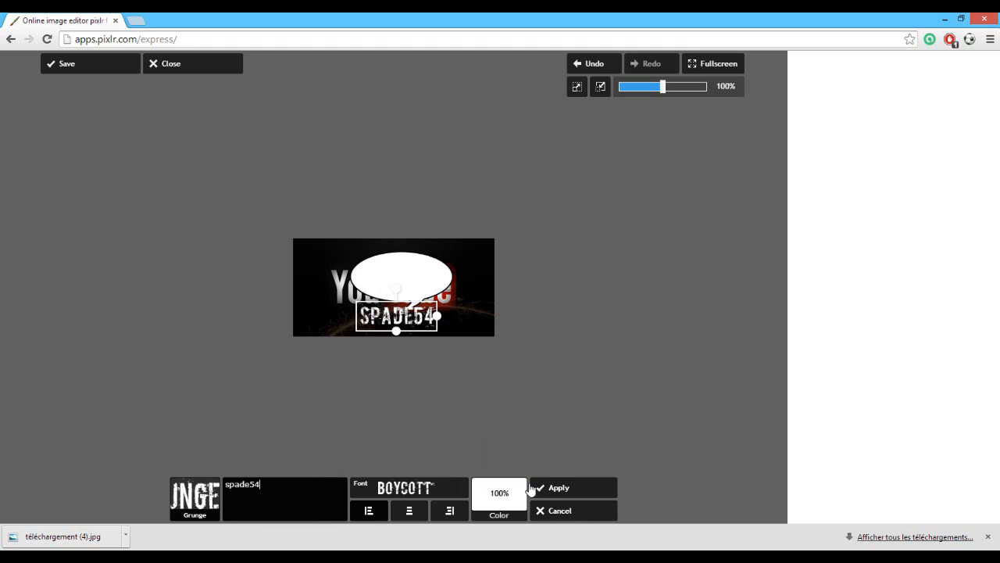
Step: Colour the "spade54" text black, move it inside the white speech bubble, and apply it
{"action": "left_click", "coordinate": [517, 508]}
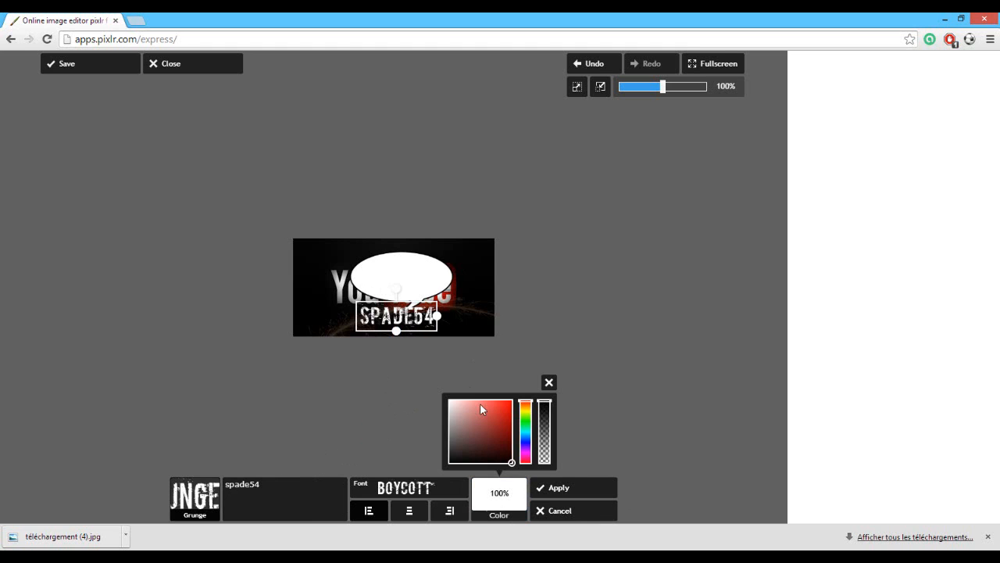
{"action": "left_click", "coordinate": [512, 463]}
{"action": "left_click_drag", "start_coordinate": [376, 324], "coordinate": [396, 285]}
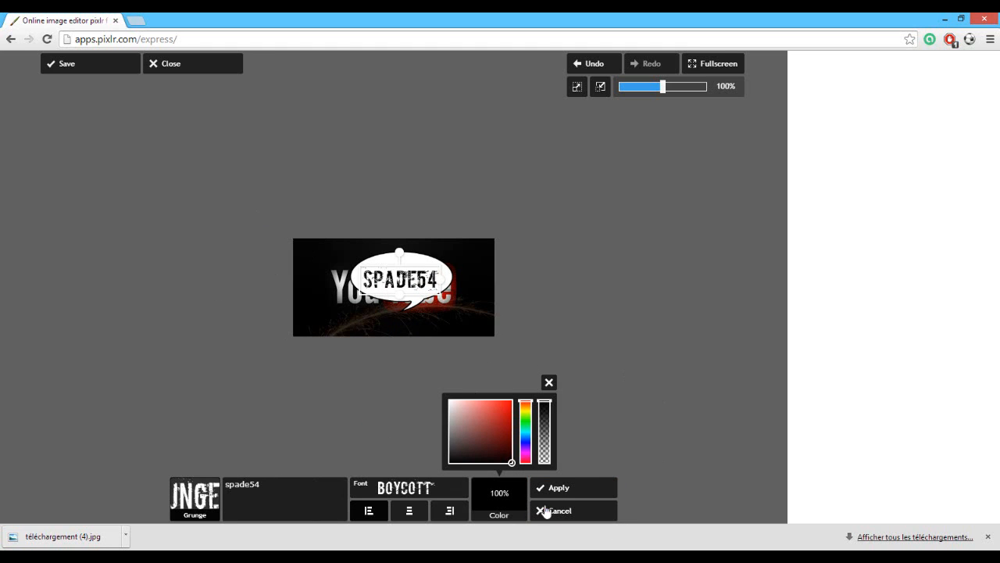
{"action": "left_click", "coordinate": [559, 487]}
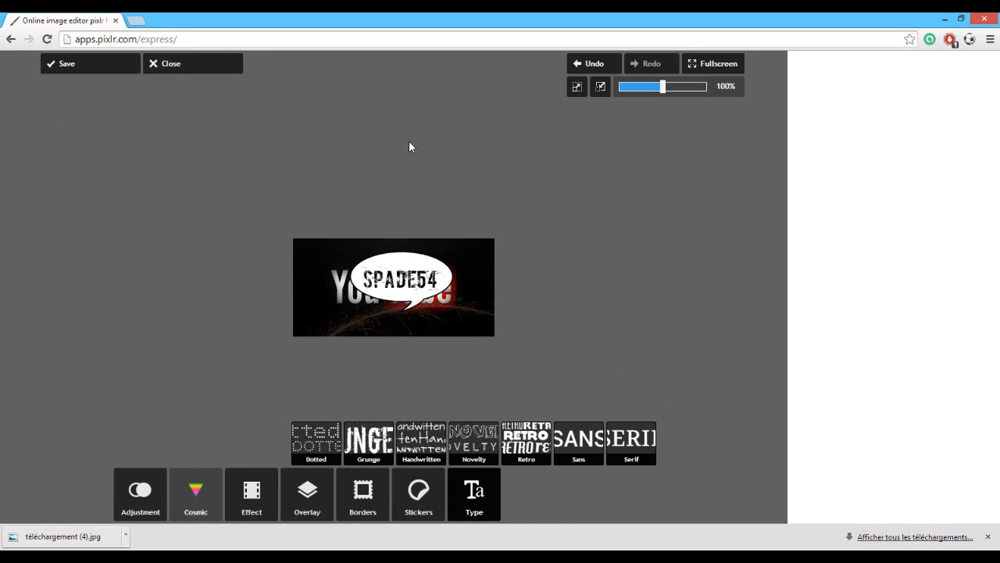
Step: Save the image at maximum quality as the JPEG "téléchargement (4)" in Téléchargements, replacing the existing file
{"action": "left_click", "coordinate": [61, 68]}
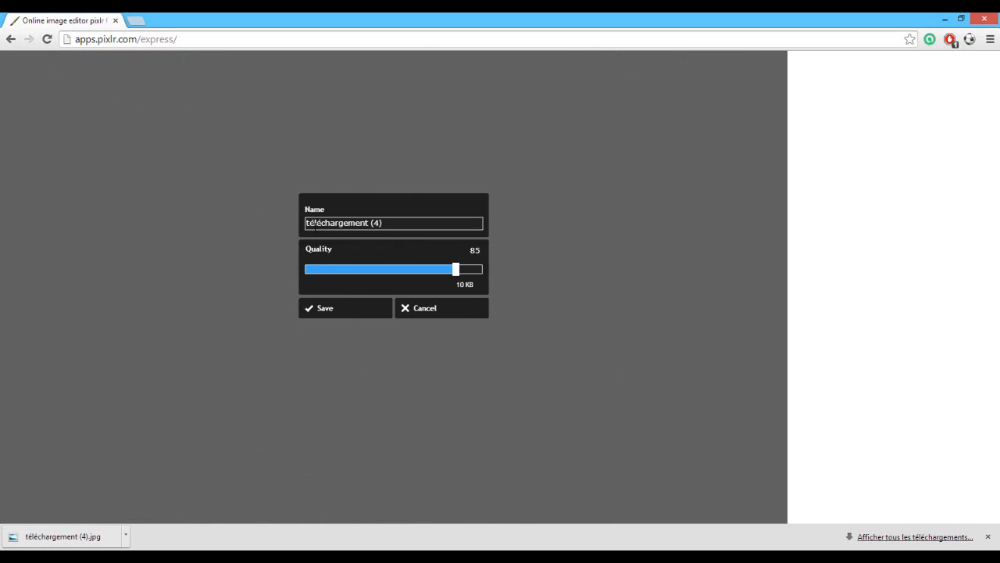
{"action": "left_click_drag", "start_coordinate": [458, 275], "coordinate": [574, 271]}
{"action": "left_click", "coordinate": [384, 300]}
{"action": "left_click", "coordinate": [382, 294]}
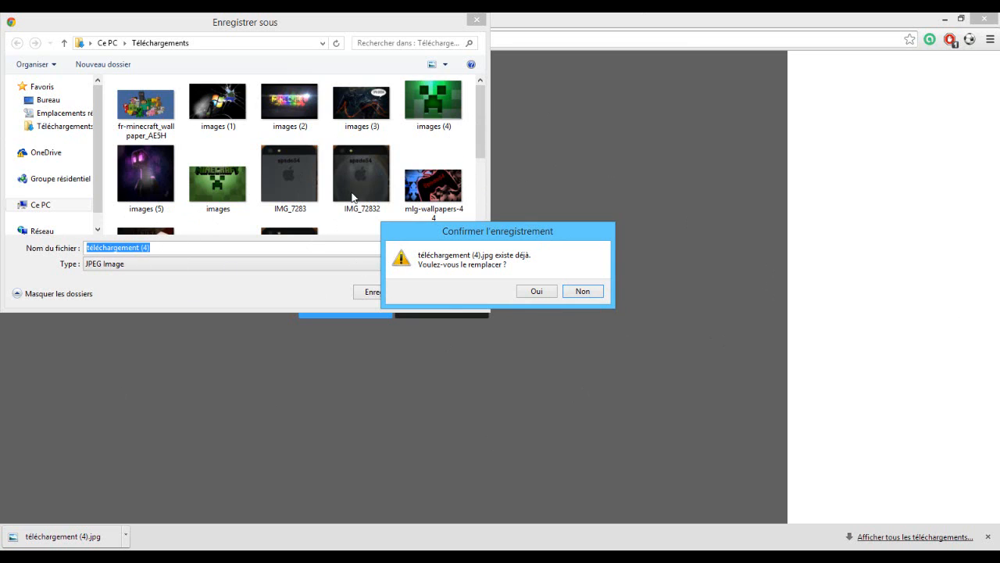
{"action": "left_click", "coordinate": [535, 291]}
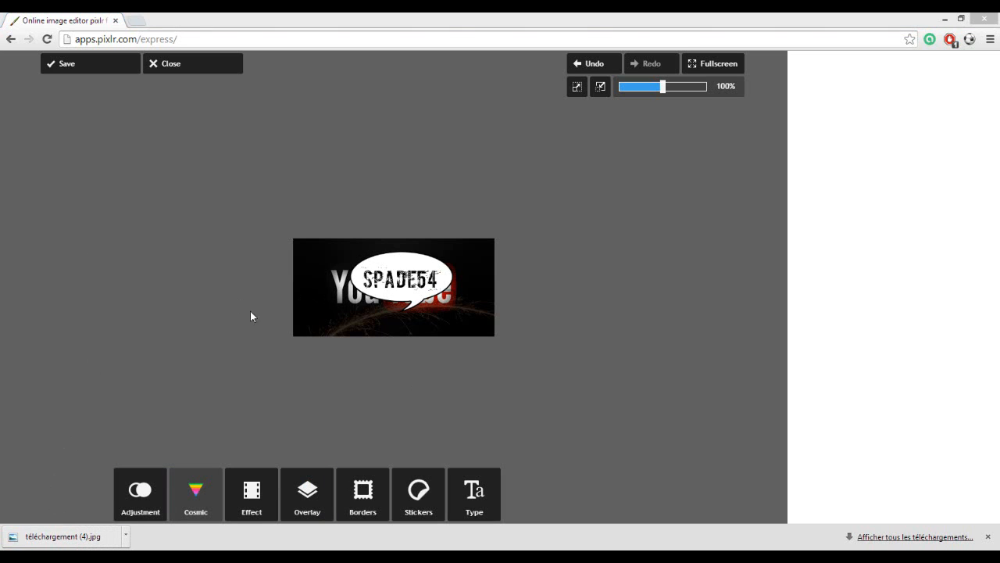
Step: Switch to File Explorer, close the extra Ce PC window, and open the Téléchargements folder in the maximized one
{"action": "double_click", "coordinate": [96, 556]}
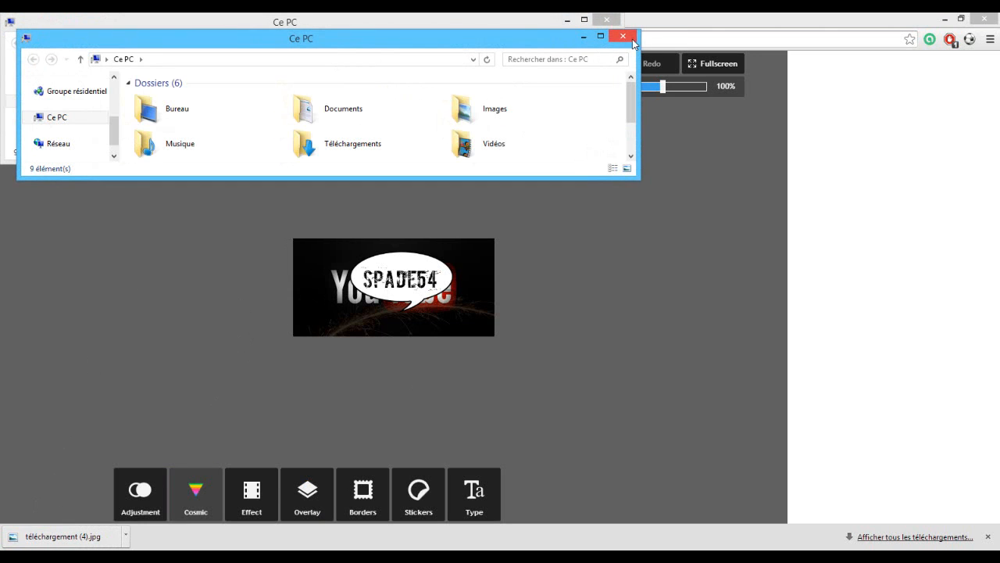
{"action": "left_click", "coordinate": [633, 43]}
{"action": "left_click", "coordinate": [584, 19]}
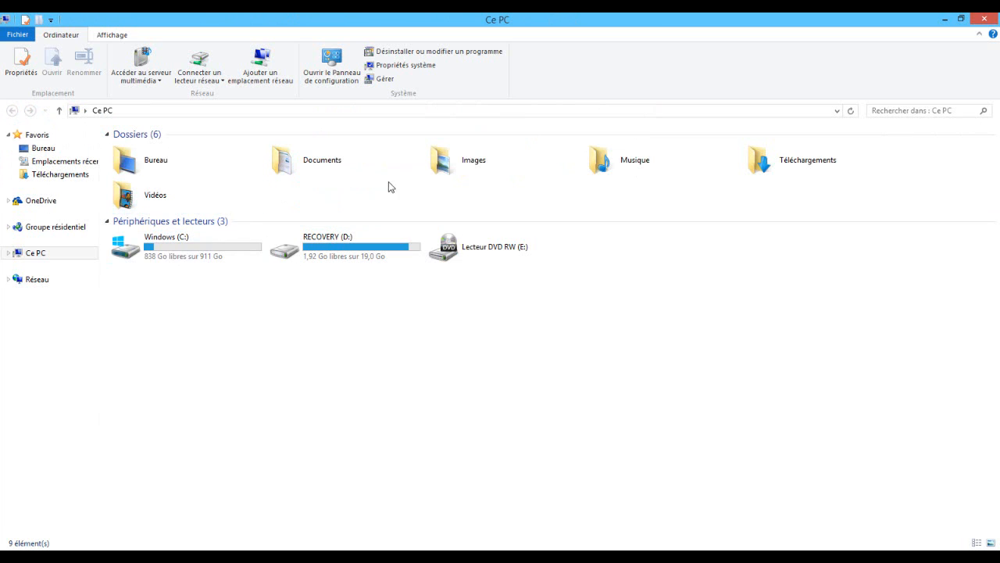
{"action": "double_click", "coordinate": [754, 159]}
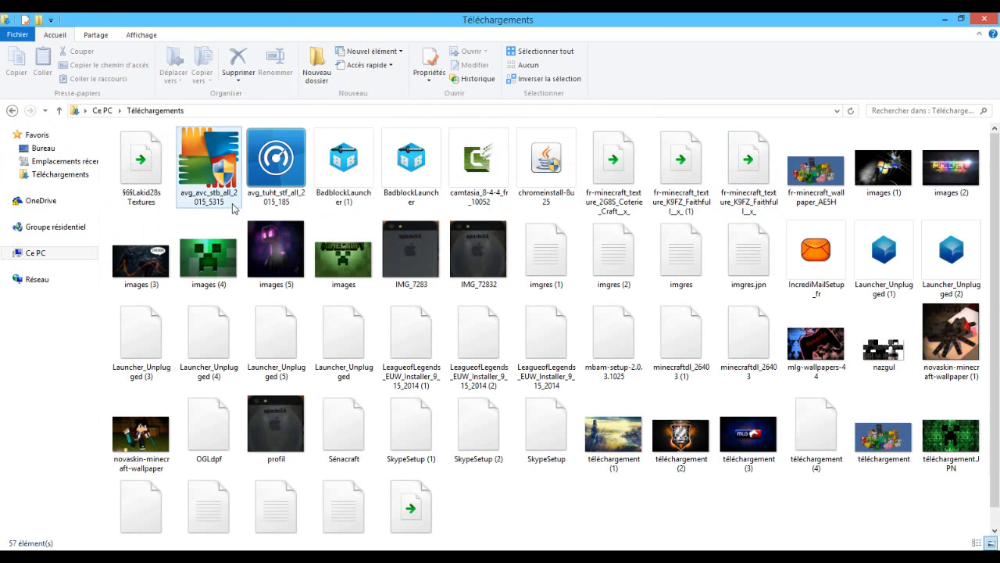
Step: Find "téléchargement (4)" in the Téléchargements folder, view it in the Windows photo viewer, and close the viewer
{"action": "scroll", "coordinate": [836, 373], "scroll_direction": "down", "scroll_amount": 2}
{"action": "scroll", "coordinate": [875, 334], "scroll_direction": "up", "scroll_amount": 2}
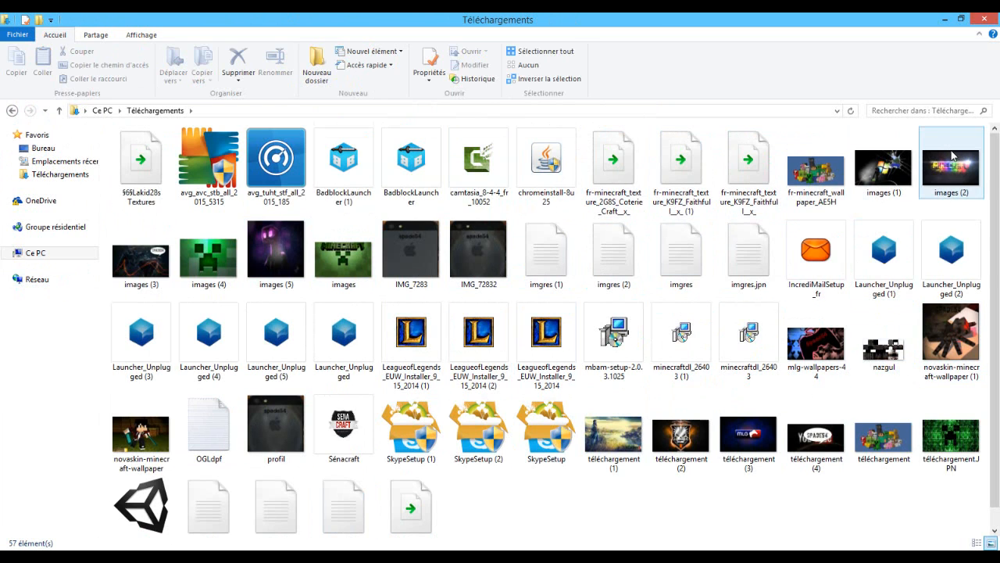
{"action": "scroll", "coordinate": [901, 238], "scroll_direction": "down", "scroll_amount": 1}
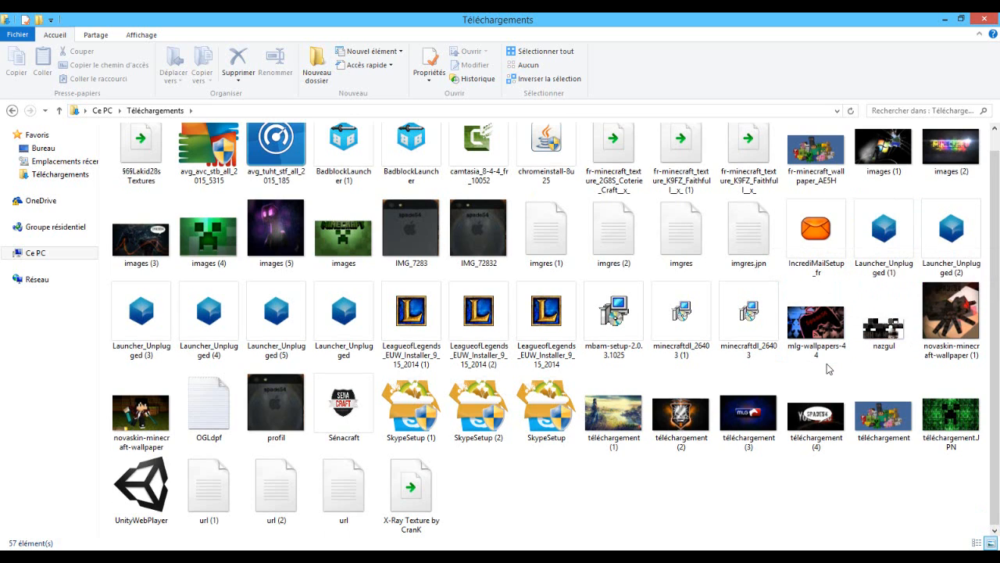
{"action": "scroll", "coordinate": [827, 368], "scroll_direction": "up", "scroll_amount": 1}
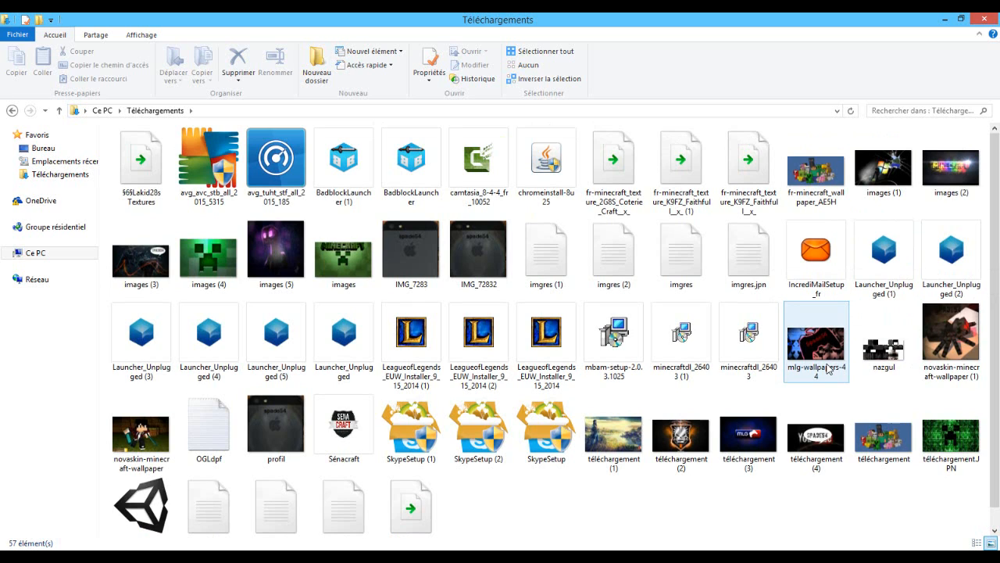
{"action": "left_click", "coordinate": [816, 436]}
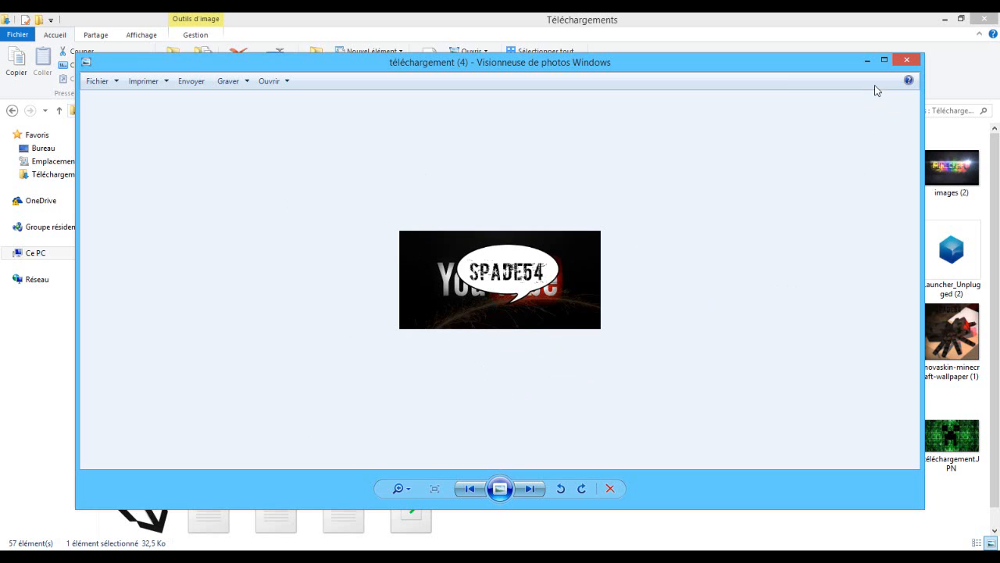
{"action": "left_click", "coordinate": [905, 61]}
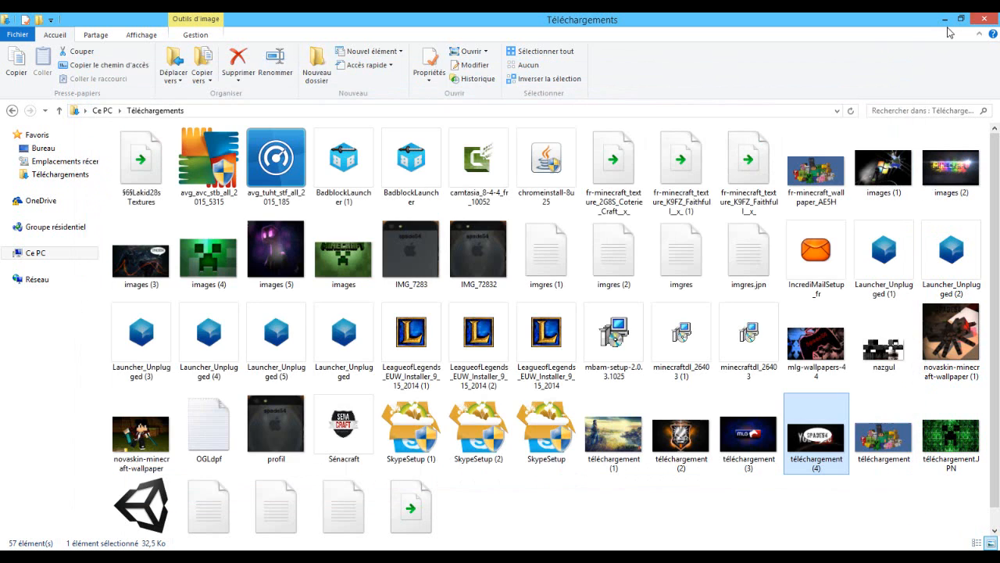